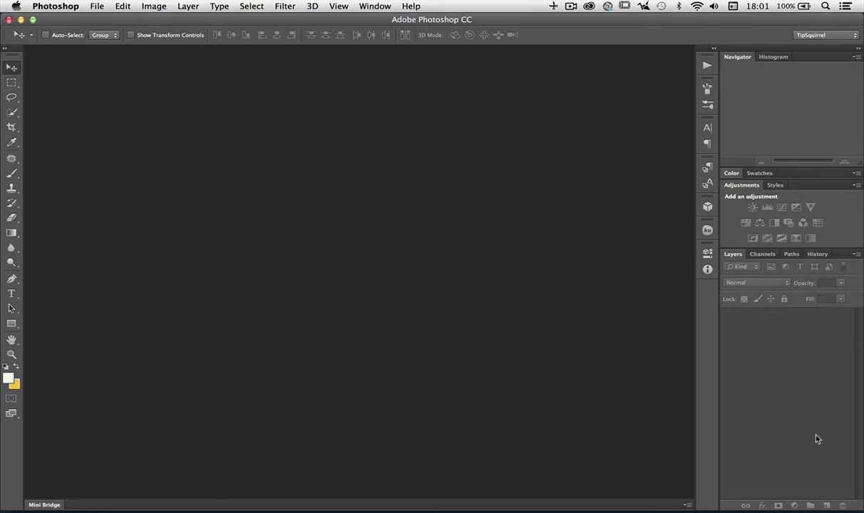
Create a new 950×950 px, 72 ppi document using the Facebook 72 preset.
{"action": "left_click", "coordinate": [97, 7]}
{"action": "left_click", "coordinate": [105, 22]}
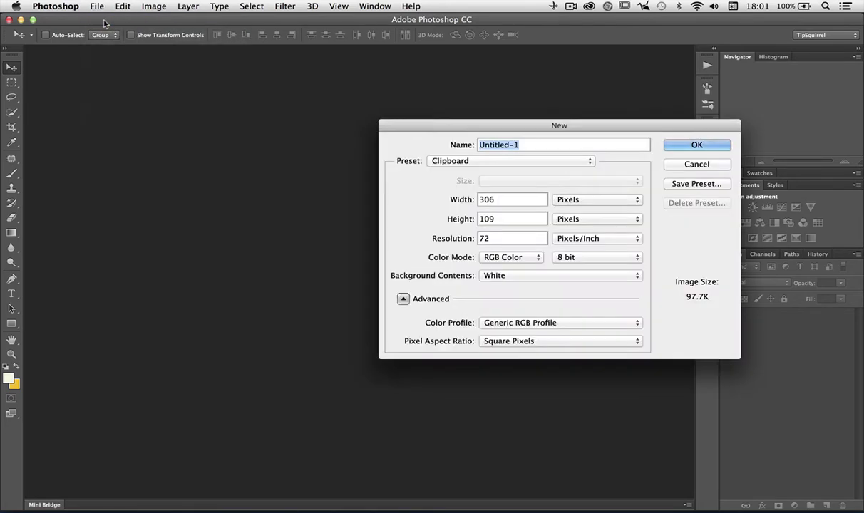
{"action": "left_click", "coordinate": [490, 163]}
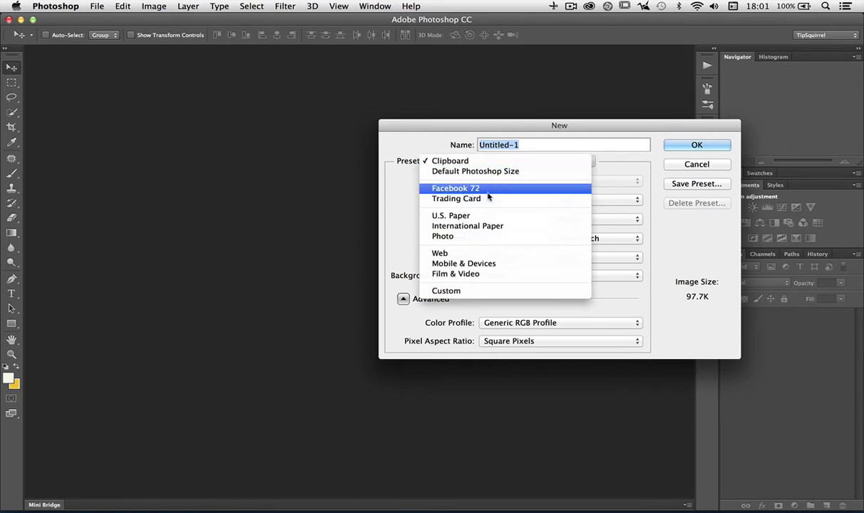
{"action": "left_click", "coordinate": [489, 189]}
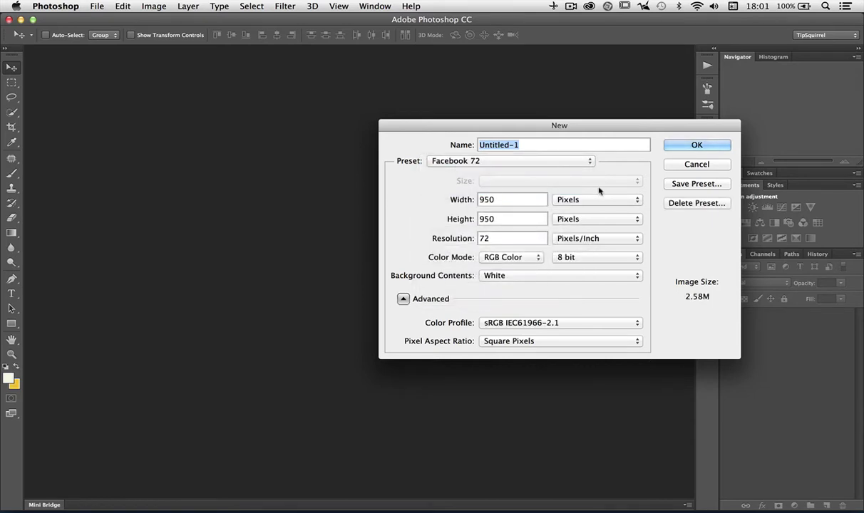
{"action": "left_click", "coordinate": [713, 145]}
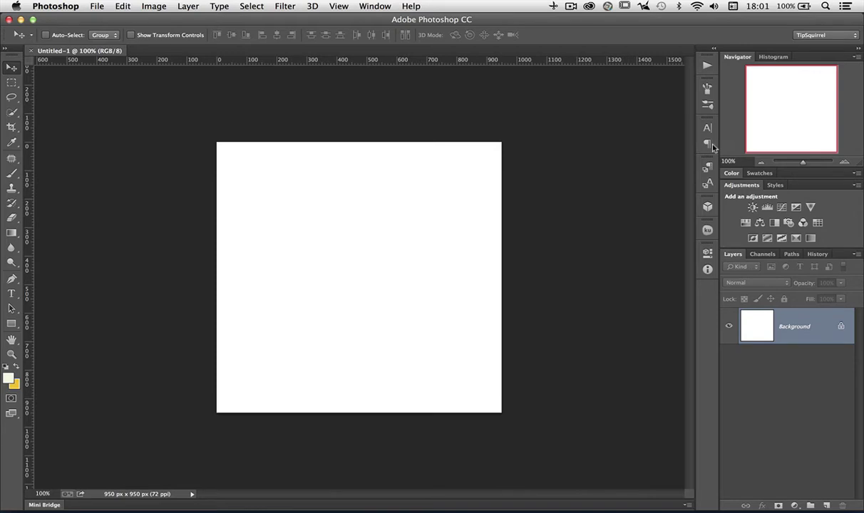
Set the background colour to #f3c118 and fill the canvas with it.
{"action": "left_click", "coordinate": [14, 385]}
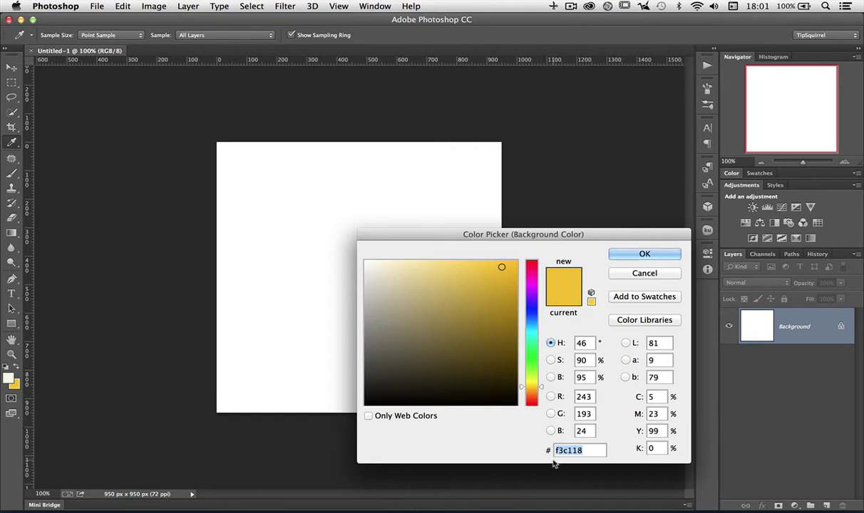
{"action": "left_click", "coordinate": [640, 253]}
{"action": "key", "text": "v"}
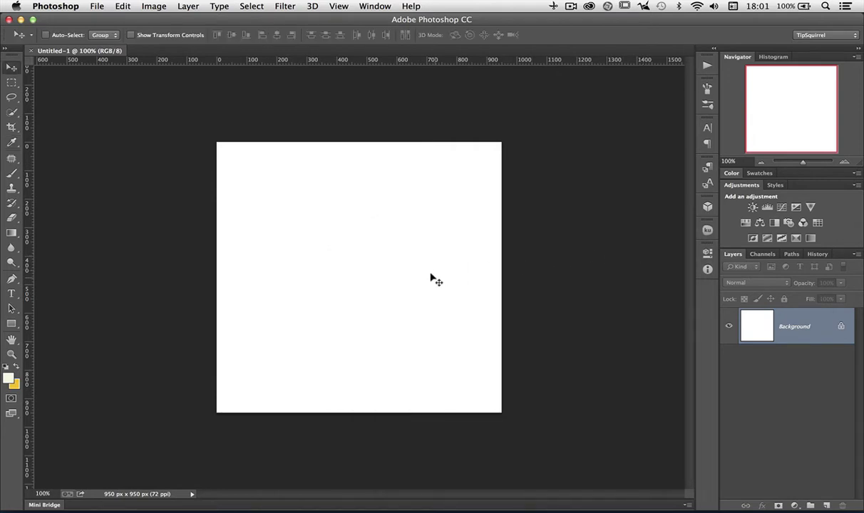
{"action": "key", "text": "super+BackSpace"}
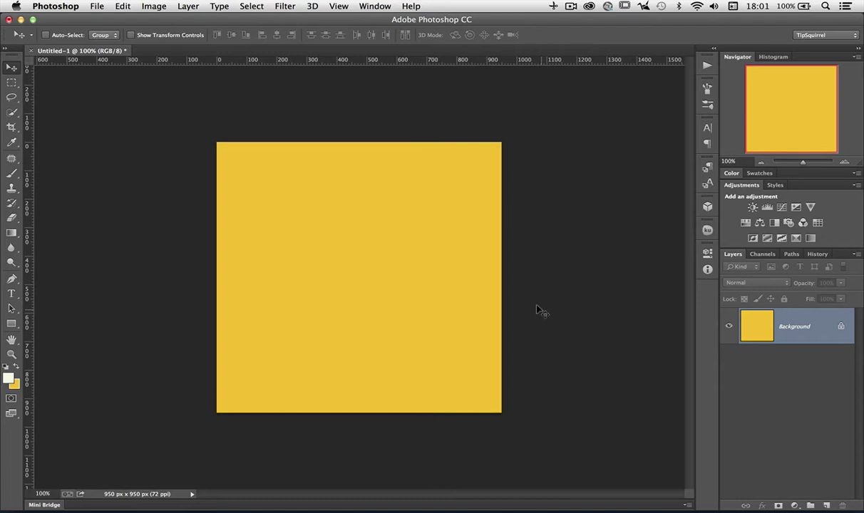
Add centre guides by running the Find The Middle action.
{"action": "left_click", "coordinate": [708, 66]}
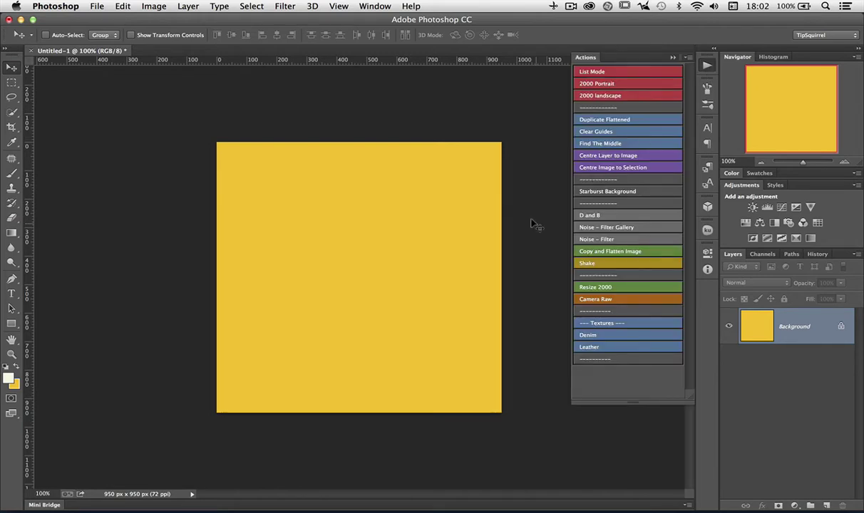
{"action": "left_click", "coordinate": [596, 142]}
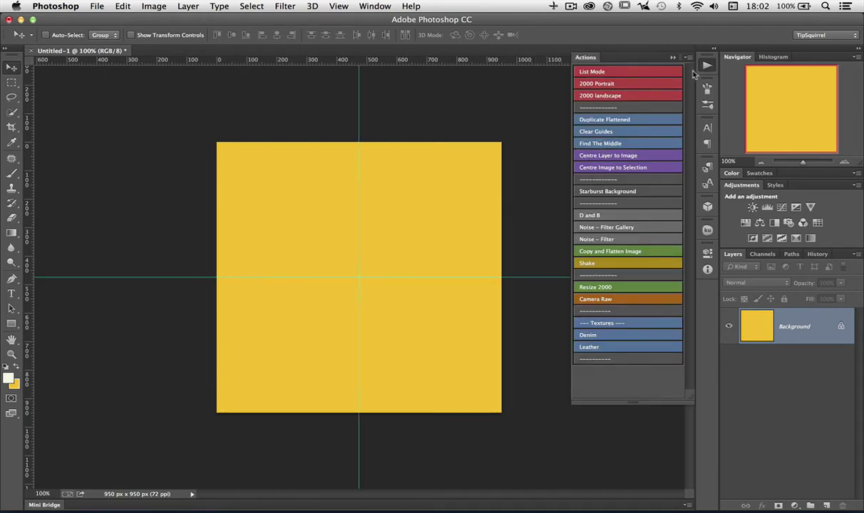
{"action": "left_click", "coordinate": [673, 57]}
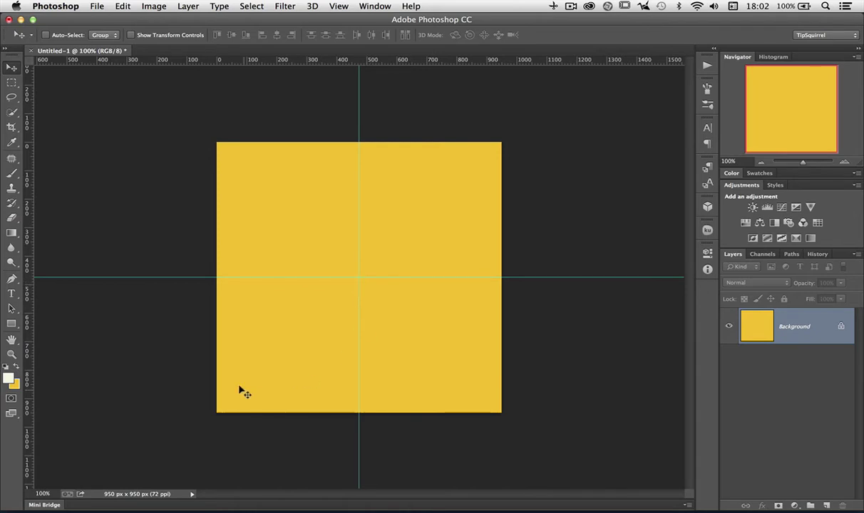
Draw a black 950×150 px rectangle centred on the canvas middle.
{"action": "left_click", "coordinate": [11, 325]}
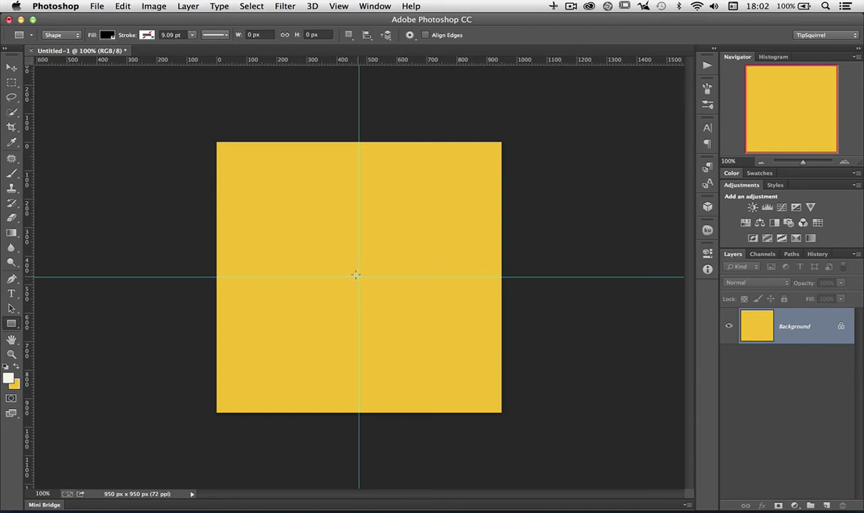
{"action": "left_click", "coordinate": [355, 275]}
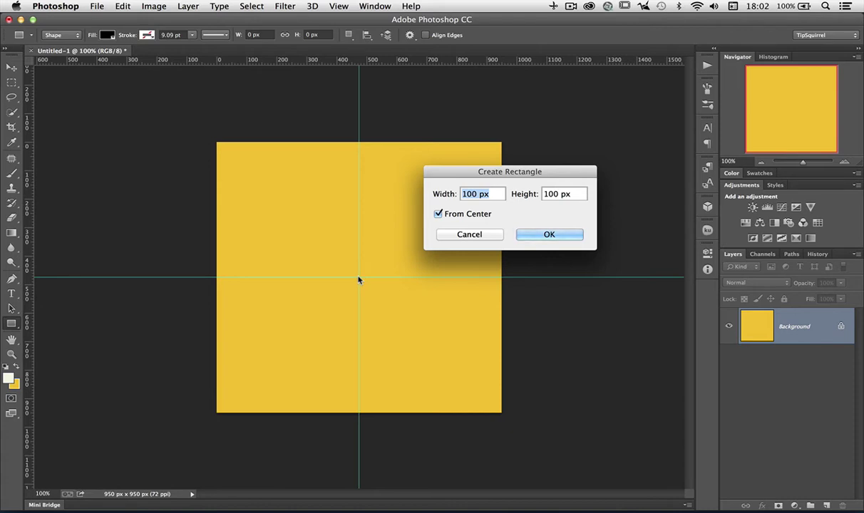
{"action": "type", "text": "950"}
{"action": "key", "text": "Tab"}
{"action": "type", "text": "150"}
{"action": "key", "text": "Tab"}
{"action": "left_click", "coordinate": [527, 234]}
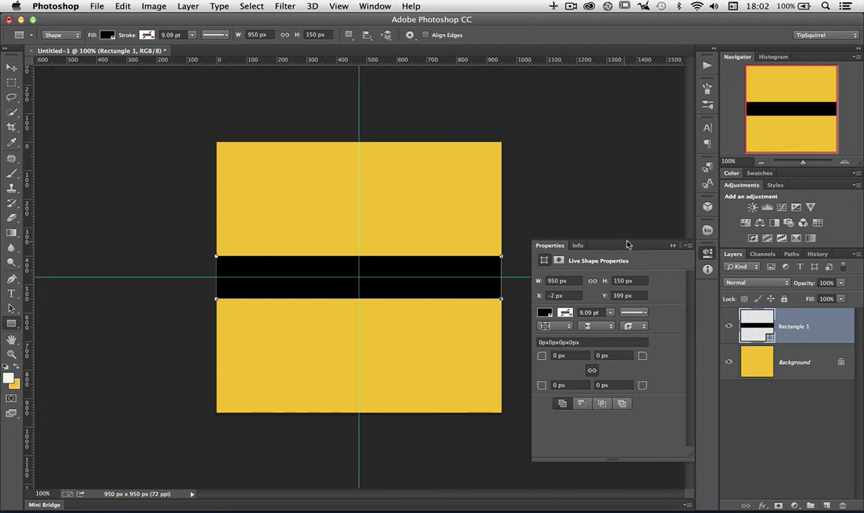
Convert the Rectangle 1 band layer to a smart object for smart filters.
{"action": "left_click", "coordinate": [671, 245]}
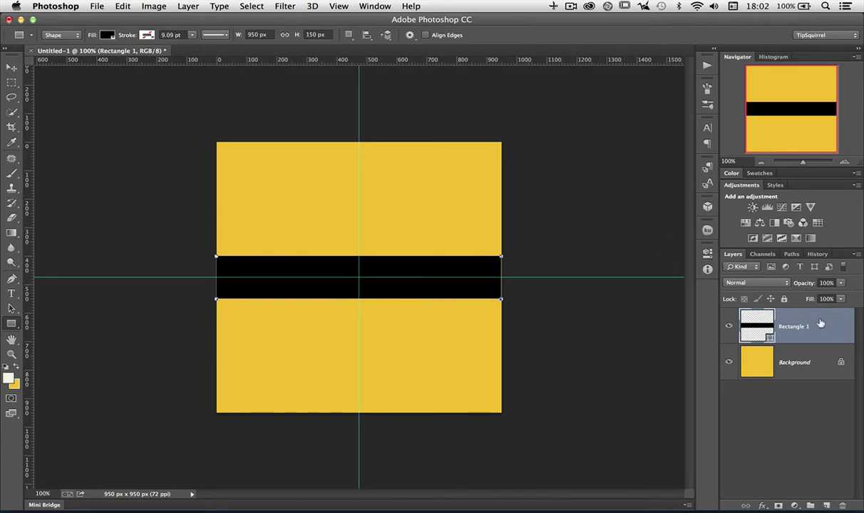
{"action": "right_click", "coordinate": [824, 327]}
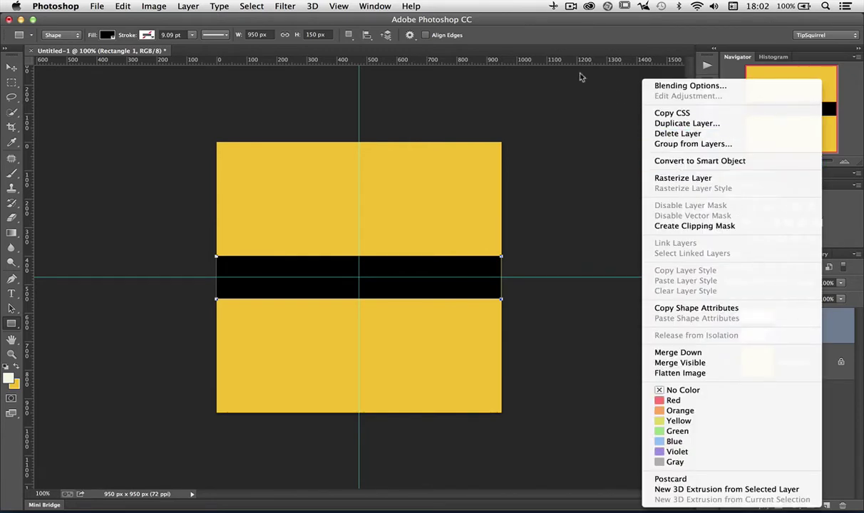
{"action": "left_click", "coordinate": [292, 6]}
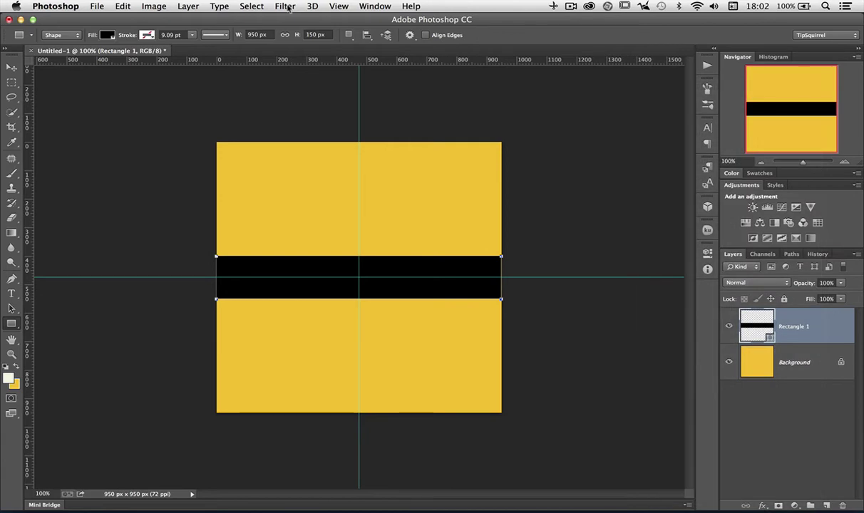
{"action": "left_click", "coordinate": [293, 6]}
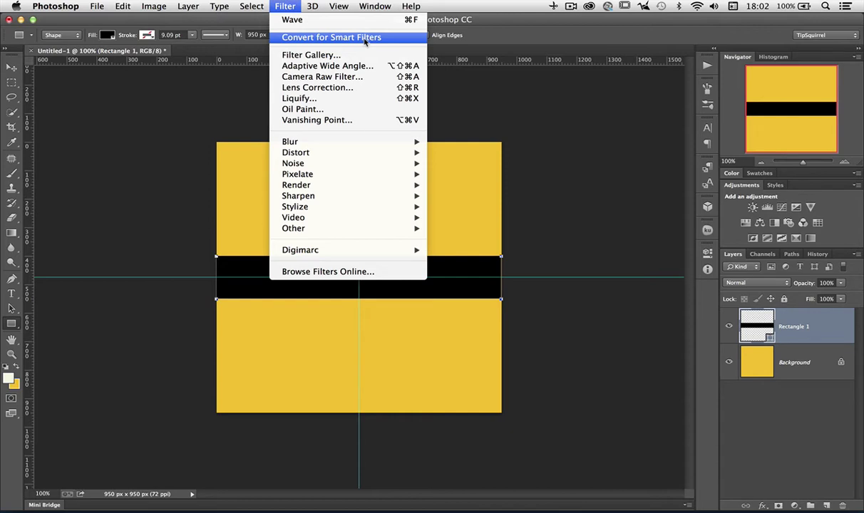
{"action": "left_click", "coordinate": [365, 39]}
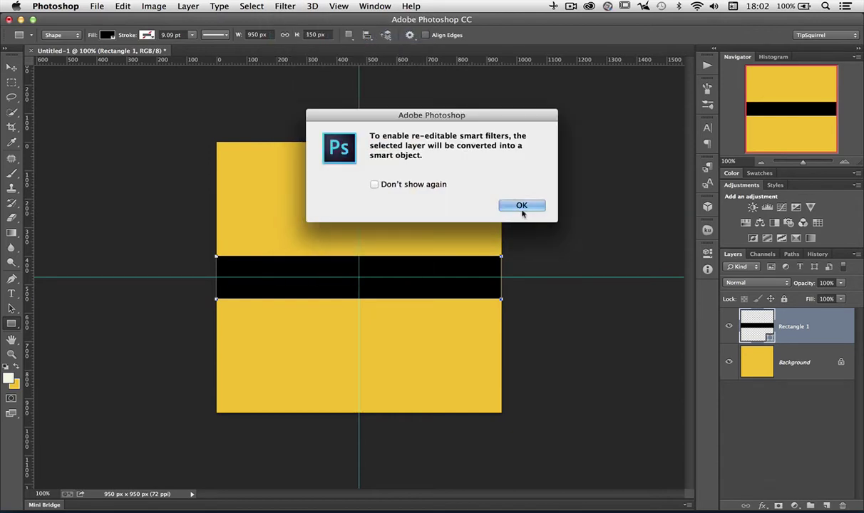
{"action": "left_click", "coordinate": [522, 207]}
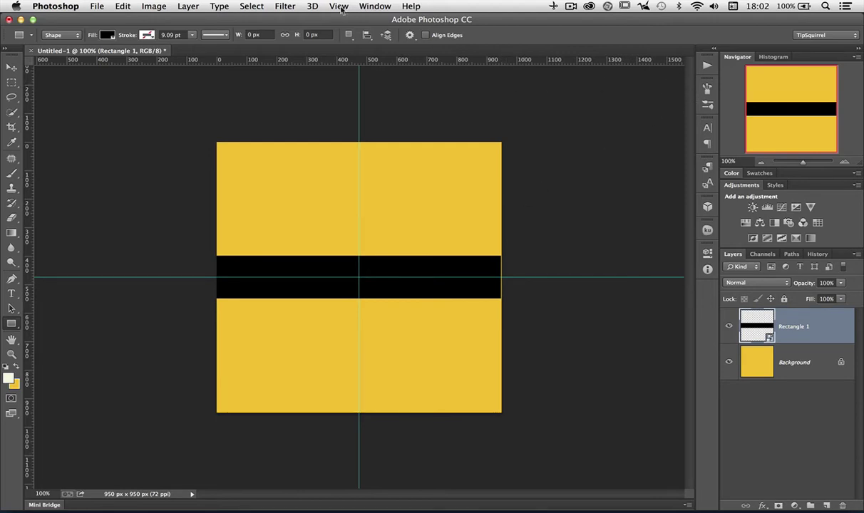
Clear the centre guides and return to the Move tool.
{"action": "left_click", "coordinate": [339, 7]}
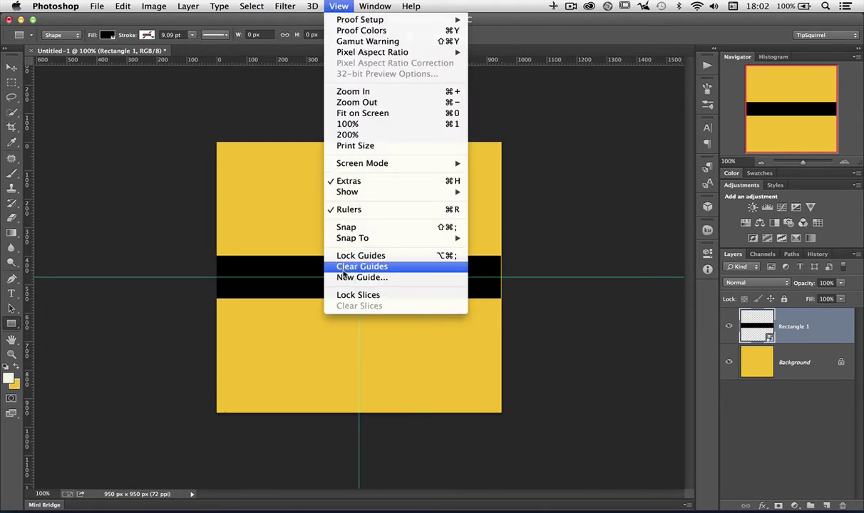
{"action": "left_click", "coordinate": [342, 268]}
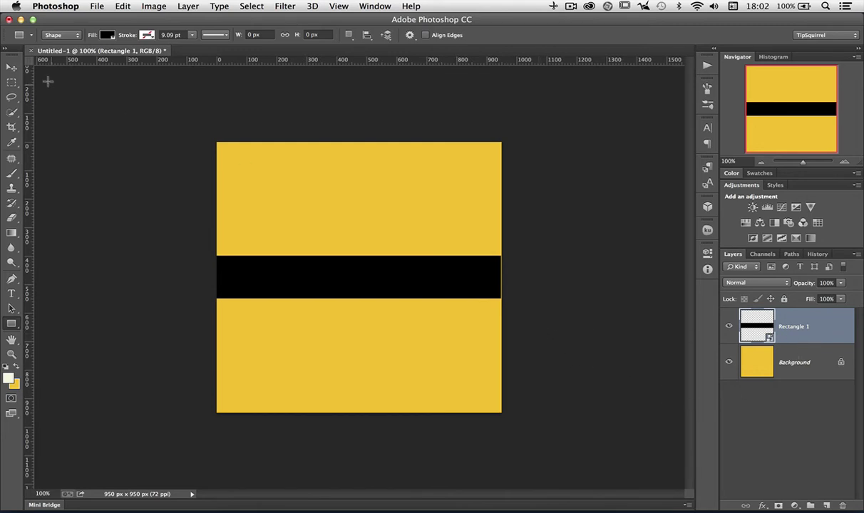
{"action": "left_click", "coordinate": [14, 67]}
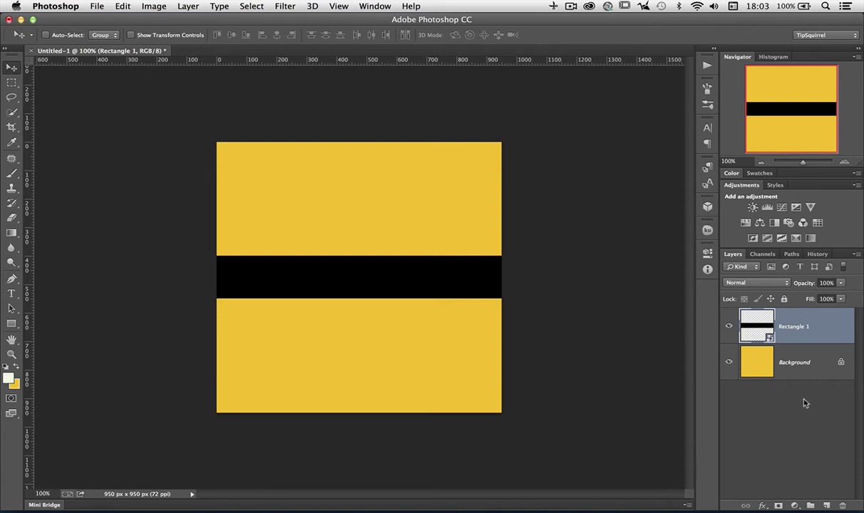
Try the ZigZag filter's Around Center style with amount raised to 57.
{"action": "left_click", "coordinate": [286, 7]}
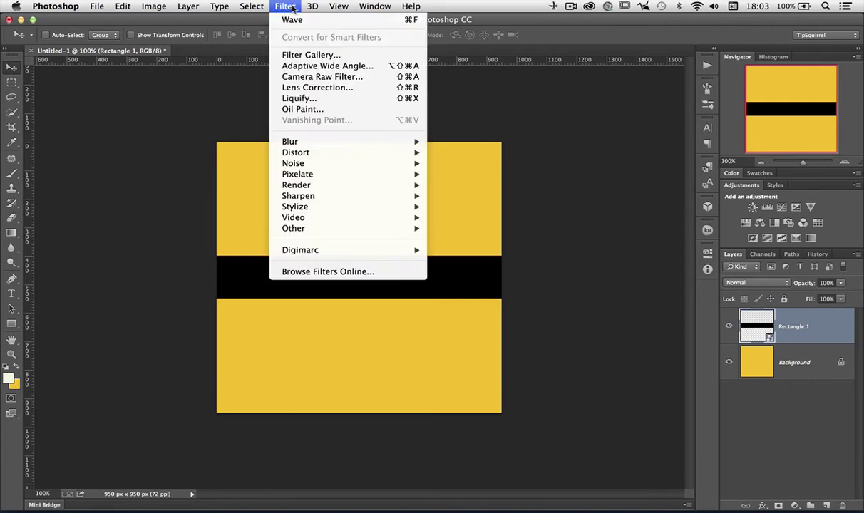
{"action": "mouse_move", "coordinate": [310, 152]}
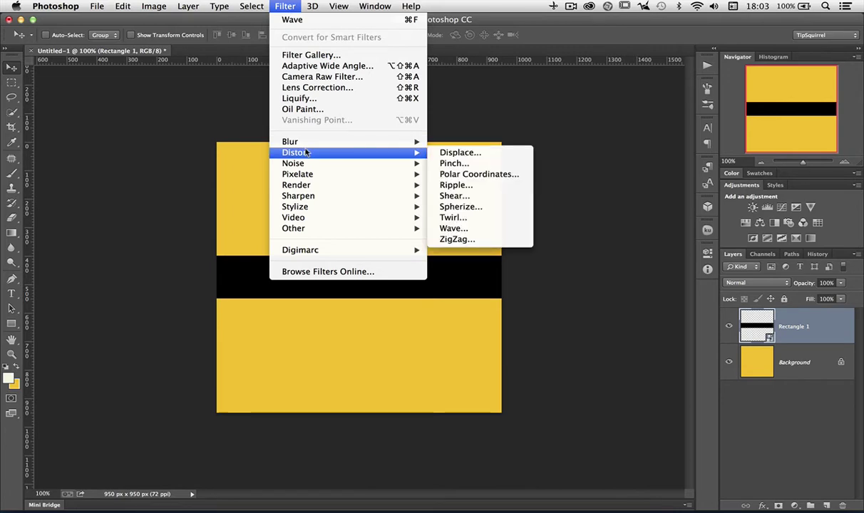
{"action": "left_click", "coordinate": [471, 243]}
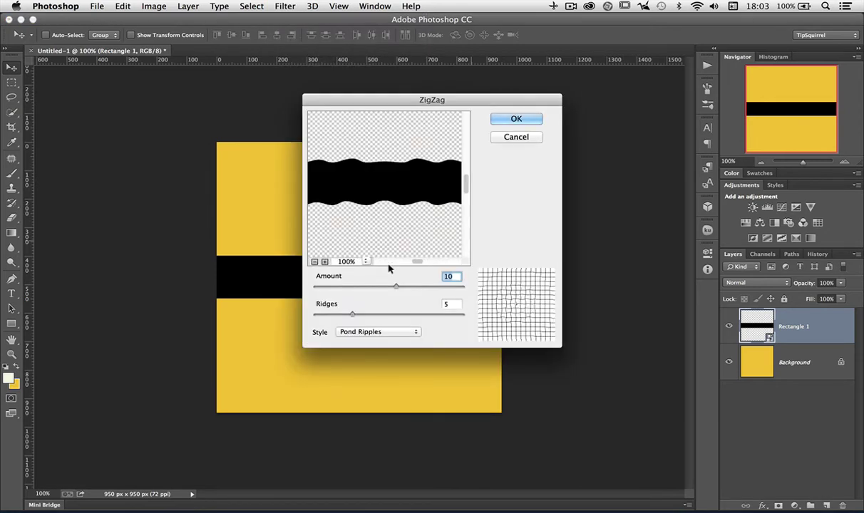
{"action": "left_click", "coordinate": [383, 332]}
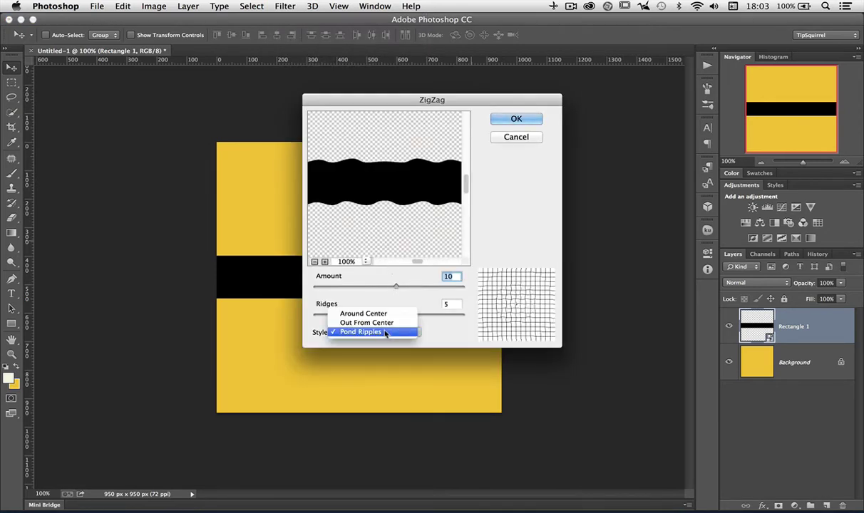
{"action": "left_click", "coordinate": [365, 300]}
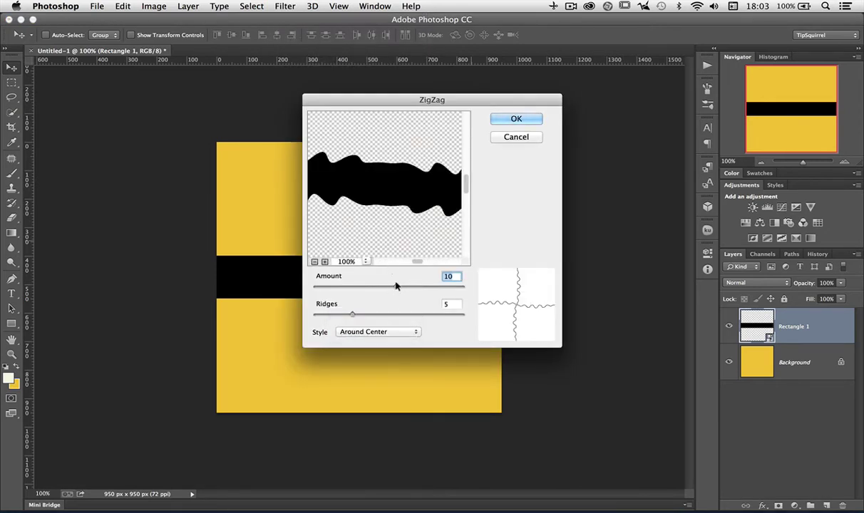
{"action": "left_click_drag", "start_coordinate": [391, 282], "coordinate": [428, 283]}
Try Out From Center and Pond Ripples styles with various ridges, then cancel.
{"action": "left_click", "coordinate": [386, 332]}
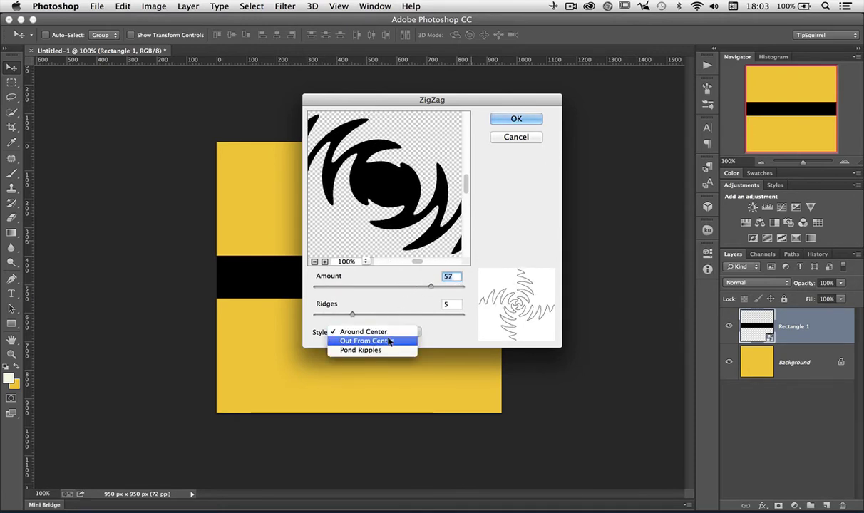
{"action": "left_click", "coordinate": [389, 342]}
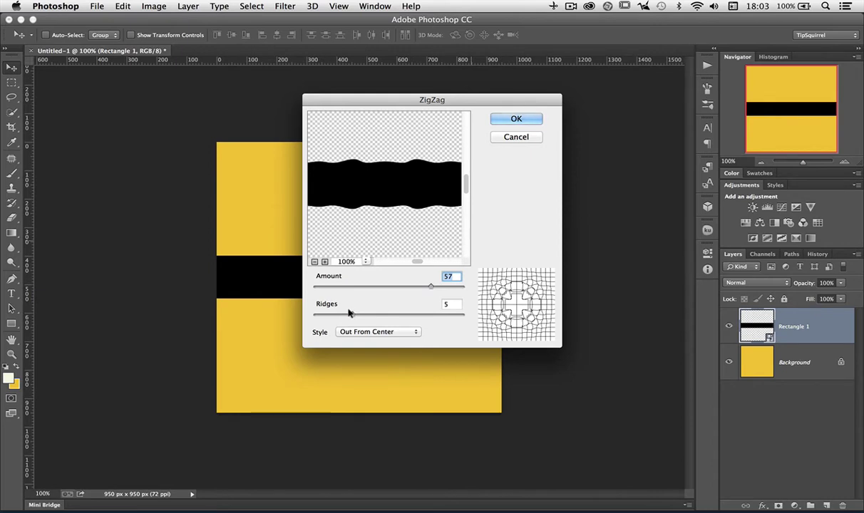
{"action": "left_click_drag", "start_coordinate": [350, 313], "coordinate": [396, 311]}
{"action": "left_click", "coordinate": [386, 331]}
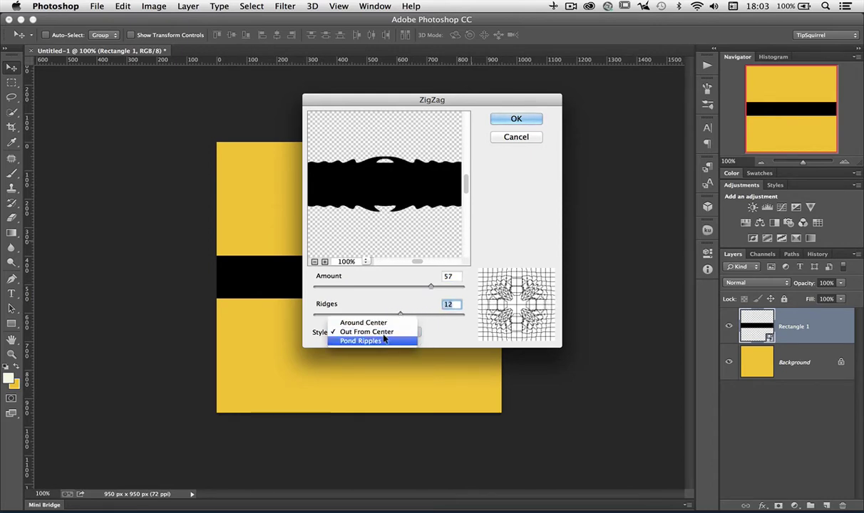
{"action": "left_click", "coordinate": [385, 340]}
{"action": "left_click_drag", "start_coordinate": [398, 312], "coordinate": [343, 315]}
{"action": "mouse_move", "coordinate": [430, 286]}
{"action": "left_mouse_down"}
{"action": "mouse_move", "coordinate": [354, 289]}
{"action": "mouse_move", "coordinate": [444, 287]}
{"action": "left_mouse_up"}
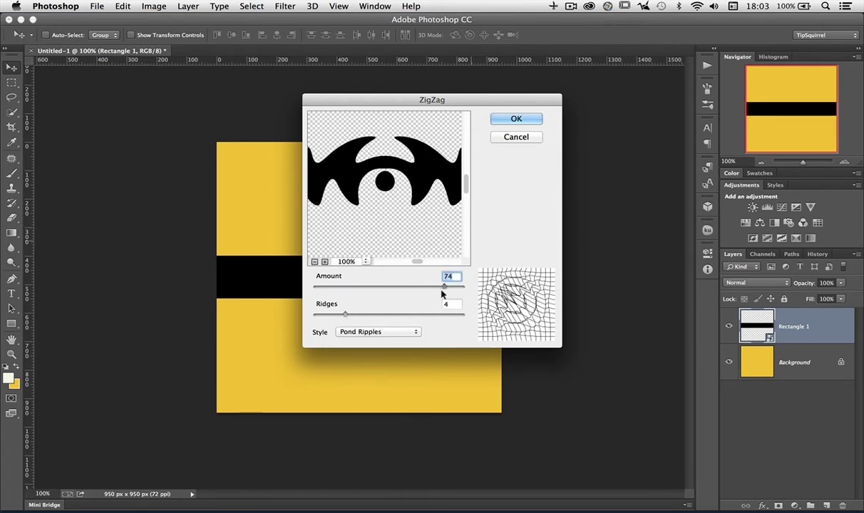
{"action": "left_click", "coordinate": [516, 137]}
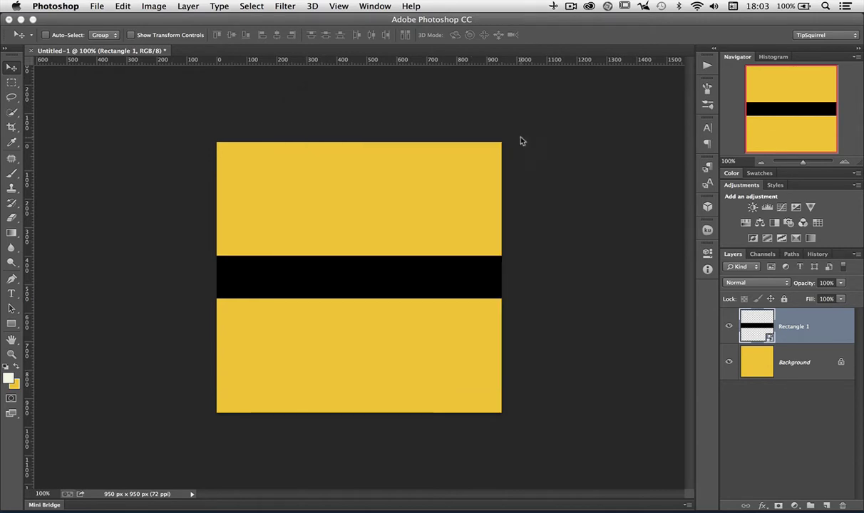
Open the Wave filter and experiment with the wavelength range.
{"action": "left_click", "coordinate": [296, 8]}
{"action": "mouse_move", "coordinate": [328, 152]}
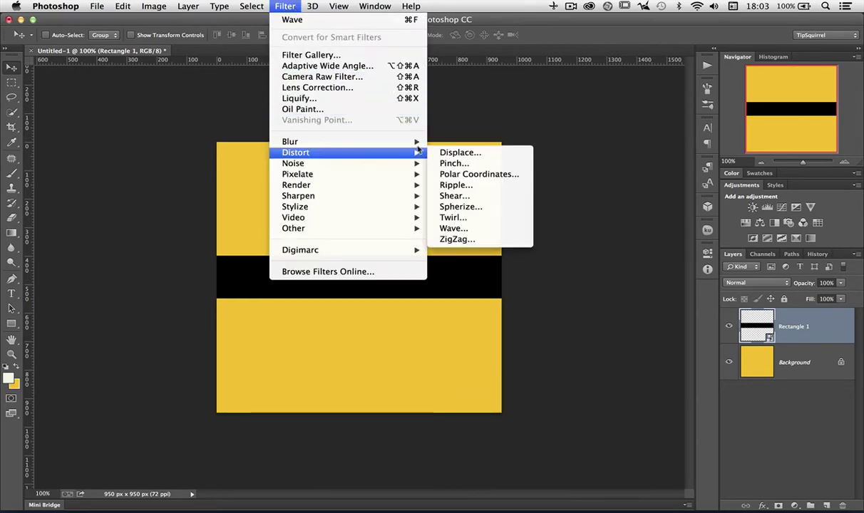
{"action": "left_click", "coordinate": [485, 235]}
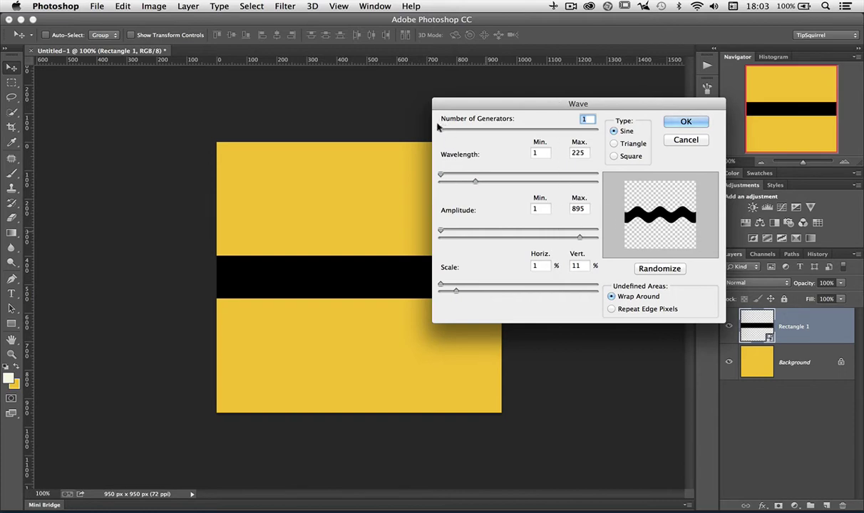
{"action": "mouse_move", "coordinate": [439, 129]}
{"action": "left_mouse_down"}
{"action": "mouse_move", "coordinate": [451, 130]}
{"action": "mouse_move", "coordinate": [432, 130]}
{"action": "left_mouse_up"}
{"action": "left_click_drag", "start_coordinate": [440, 174], "coordinate": [469, 173]}
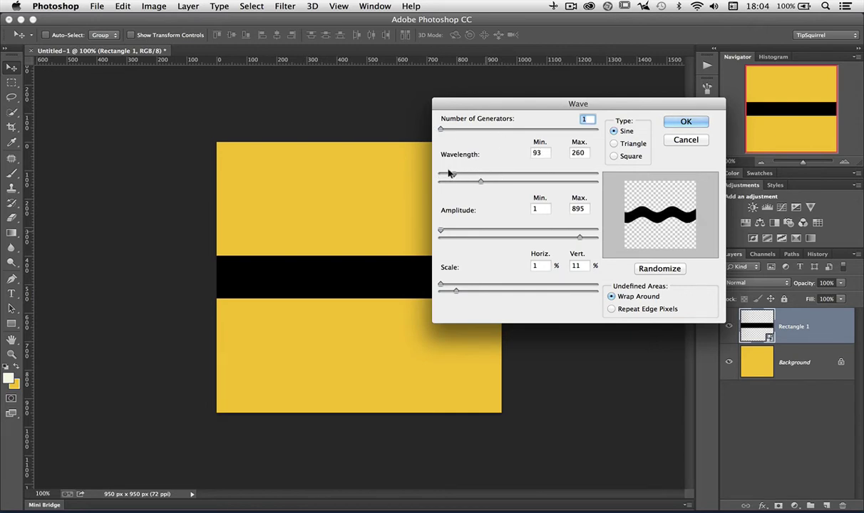
{"action": "left_click_drag", "start_coordinate": [448, 173], "coordinate": [529, 175]}
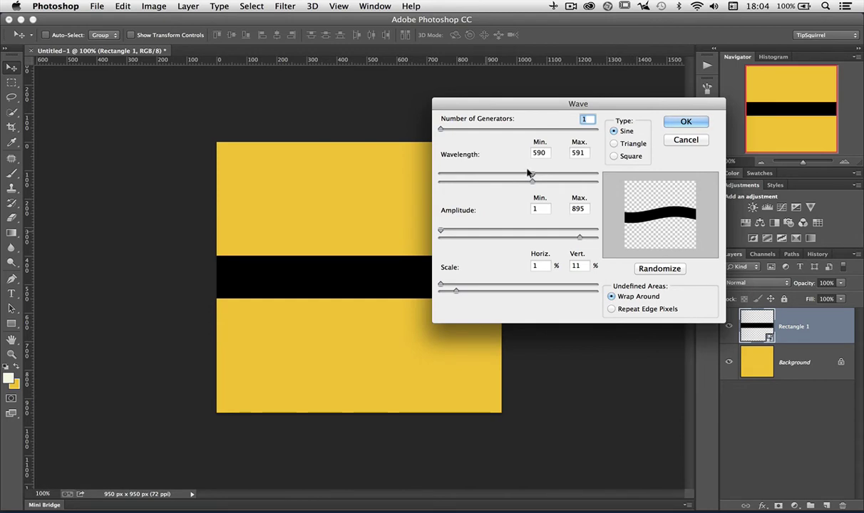
{"action": "left_click_drag", "start_coordinate": [530, 173], "coordinate": [485, 174]}
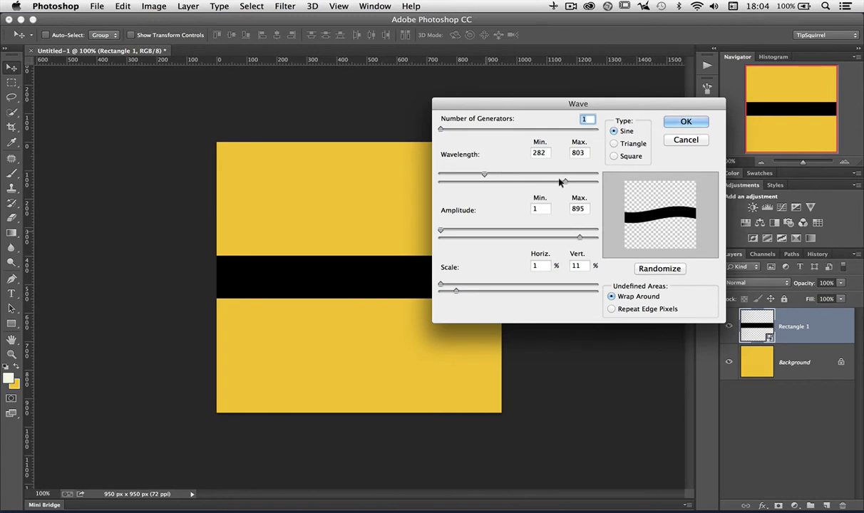
{"action": "left_click_drag", "start_coordinate": [561, 179], "coordinate": [525, 180]}
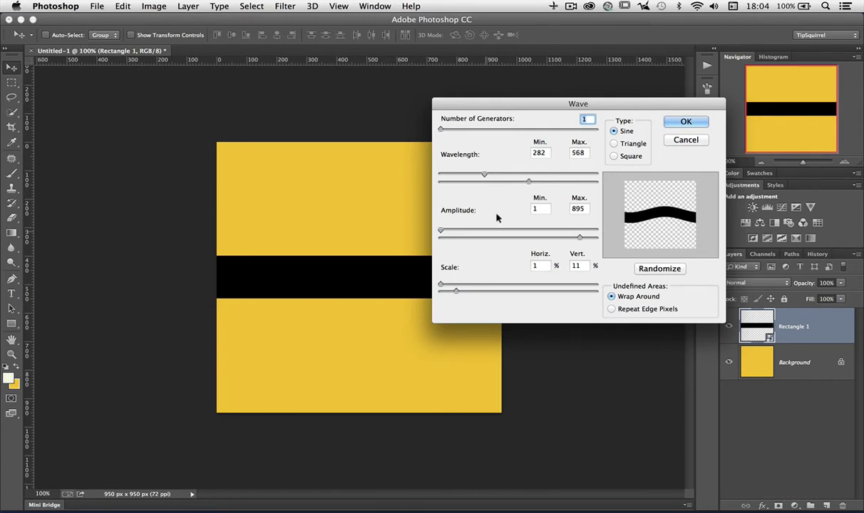
Adjust amplitude and scale, vertical around 31%, and set the wave Type to Triangle.
{"action": "left_click_drag", "start_coordinate": [577, 239], "coordinate": [518, 237]}
{"action": "left_click_drag", "start_coordinate": [527, 179], "coordinate": [463, 182]}
{"action": "left_click_drag", "start_coordinate": [437, 228], "coordinate": [536, 238]}
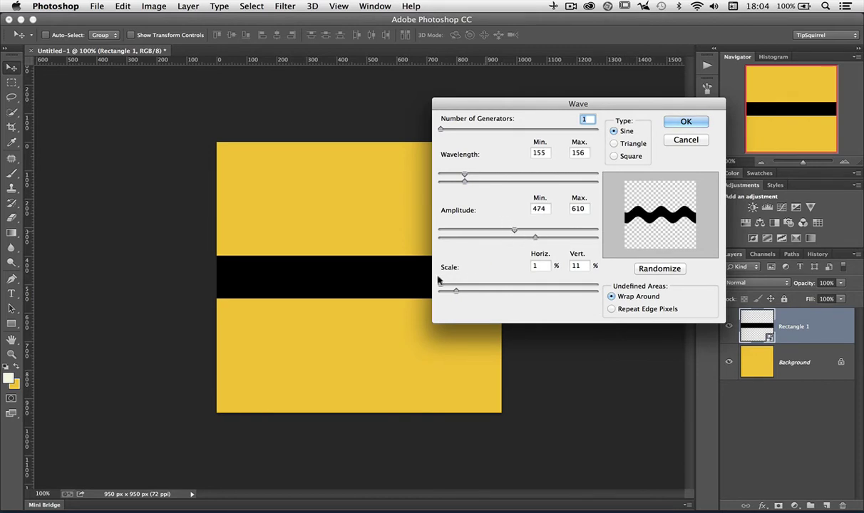
{"action": "left_click_drag", "start_coordinate": [437, 283], "coordinate": [517, 282]}
{"action": "left_click_drag", "start_coordinate": [452, 289], "coordinate": [448, 270]}
{"action": "mouse_move", "coordinate": [499, 293]}
{"action": "left_mouse_down"}
{"action": "mouse_move", "coordinate": [517, 289]}
{"action": "mouse_move", "coordinate": [485, 296]}
{"action": "left_mouse_up"}
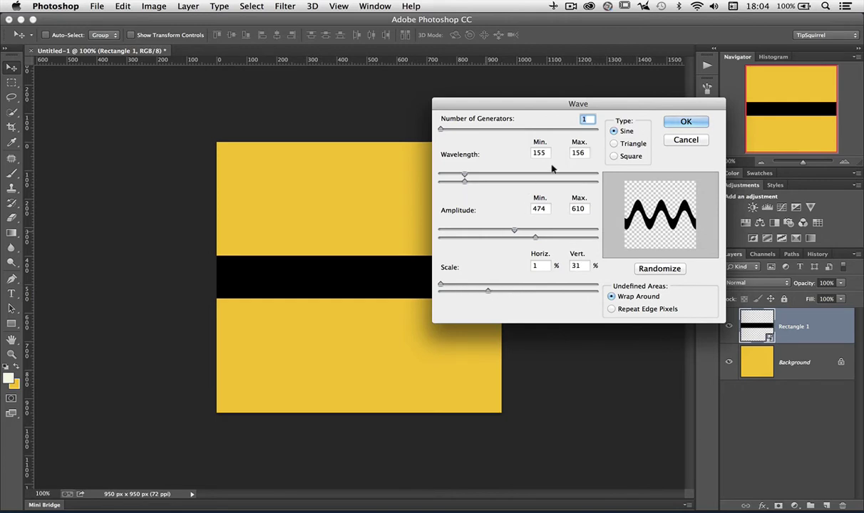
{"action": "left_click", "coordinate": [613, 143]}
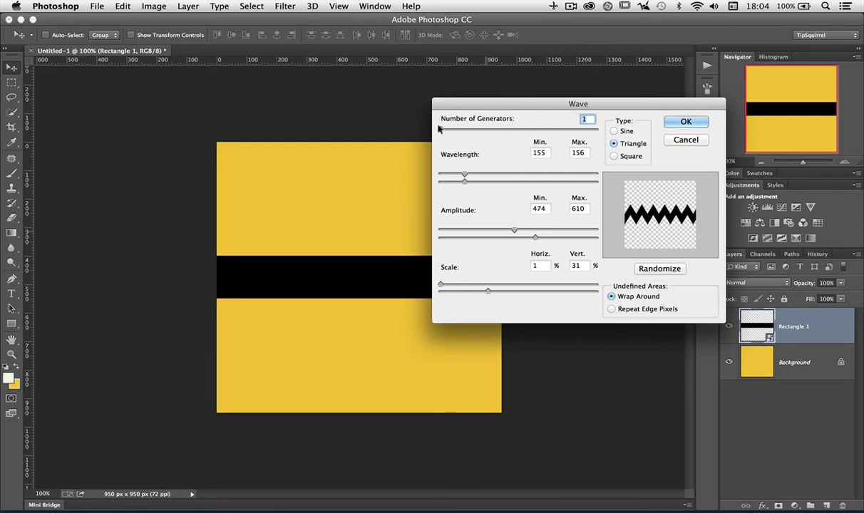
Set the minimum wavelength to 1 after a rejected 1000 entry.
{"action": "left_click_drag", "start_coordinate": [438, 128], "coordinate": [438, 130]}
{"action": "double_click", "coordinate": [540, 153]}
{"action": "type", "text": "1000"}
{"action": "key", "text": "Tab"}
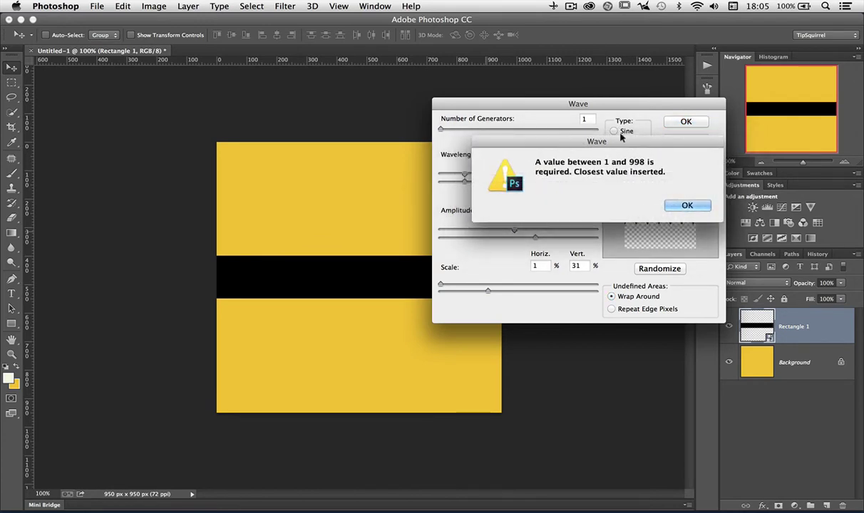
{"action": "left_click", "coordinate": [696, 204]}
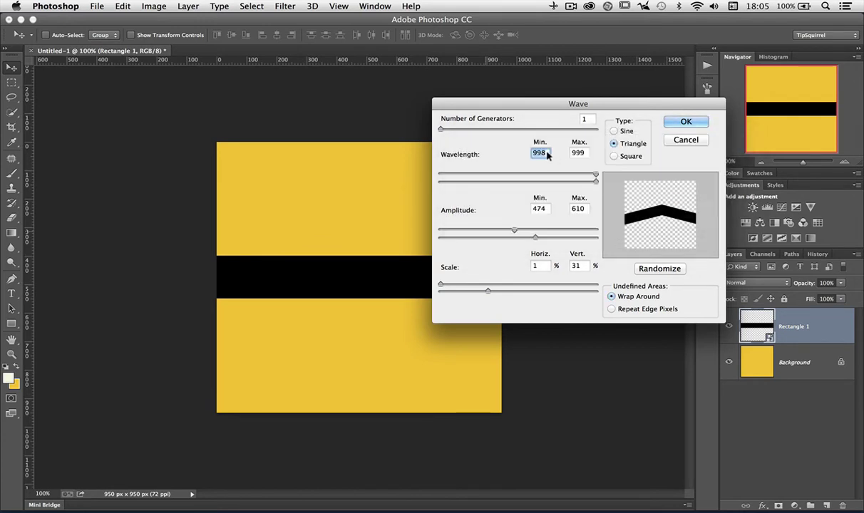
{"action": "left_click_drag", "start_coordinate": [596, 177], "coordinate": [410, 181]}
Set maximum wavelength 287 and amplitude range 405 to 999.
{"action": "double_click", "coordinate": [584, 153]}
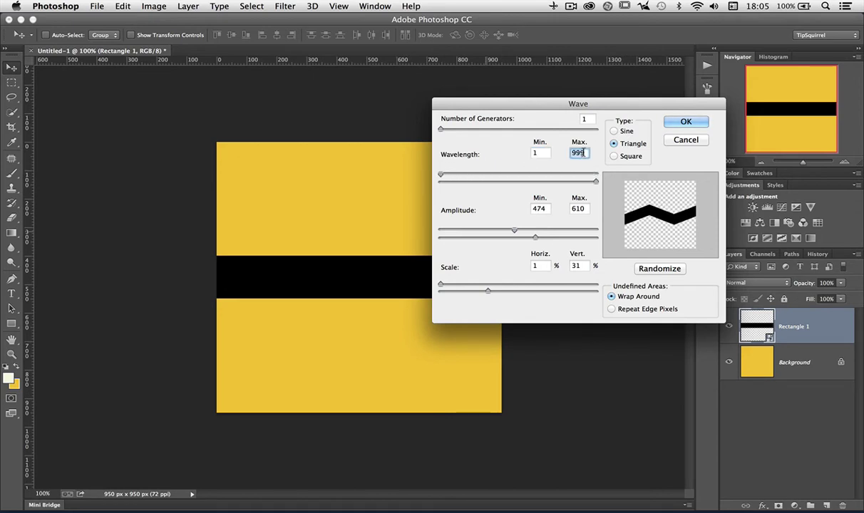
{"action": "type", "text": "287"}
{"action": "key", "text": "Tab"}
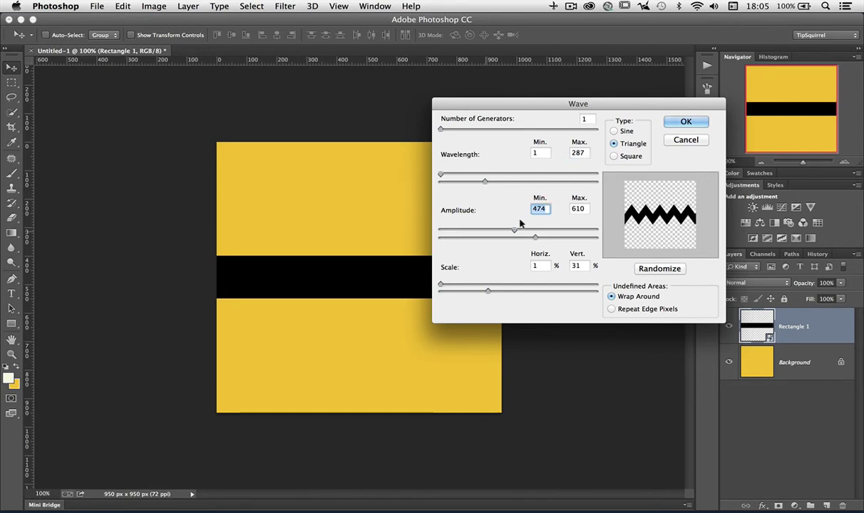
{"action": "type", "text": "405"}
{"action": "key", "text": "Tab"}
{"action": "key", "text": "Tab"}
{"action": "key", "text": "Tab"}
{"action": "double_click", "coordinate": [585, 208]}
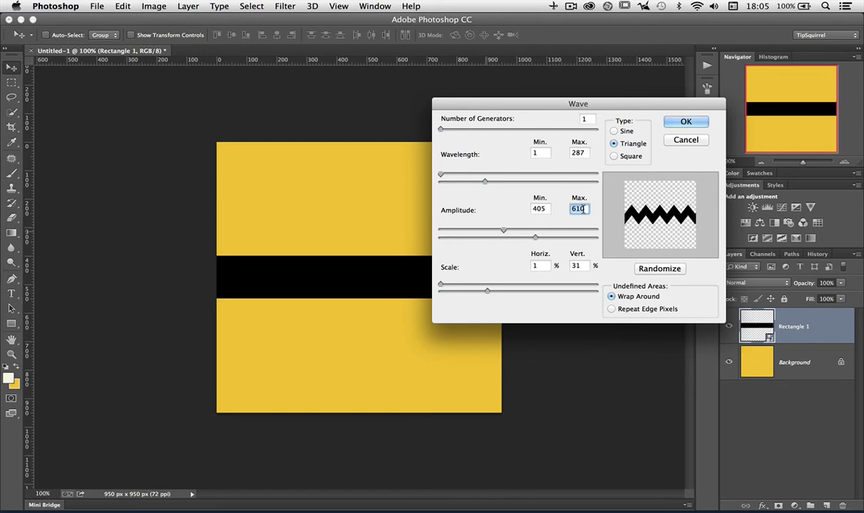
{"action": "type", "text": "999"}
{"action": "left_click", "coordinate": [541, 266]}
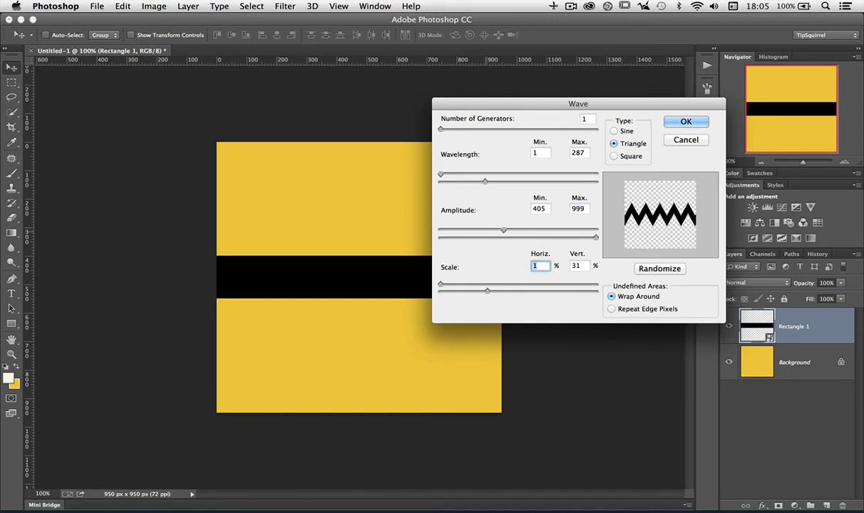
{"action": "key", "text": "Tab"}
Apply the triangle Wave, then reopen it to lower maximum amplitude and reapply.
{"action": "left_click", "coordinate": [685, 122]}
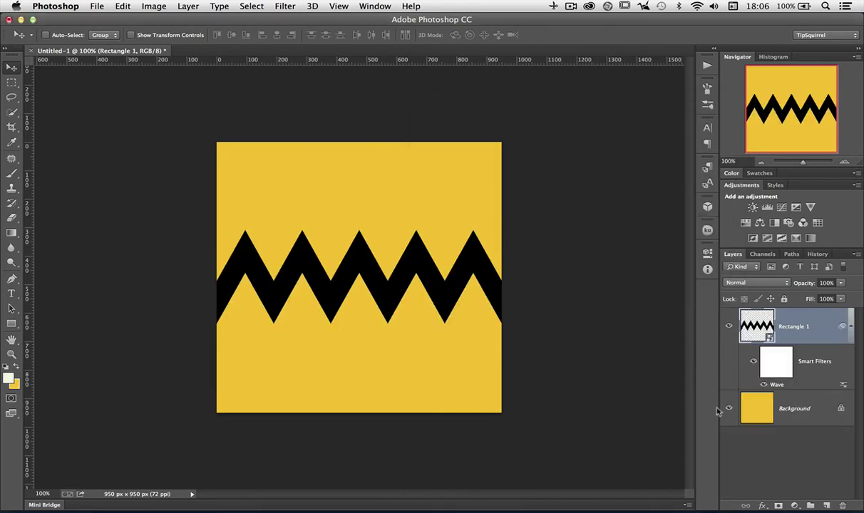
{"action": "double_click", "coordinate": [775, 385]}
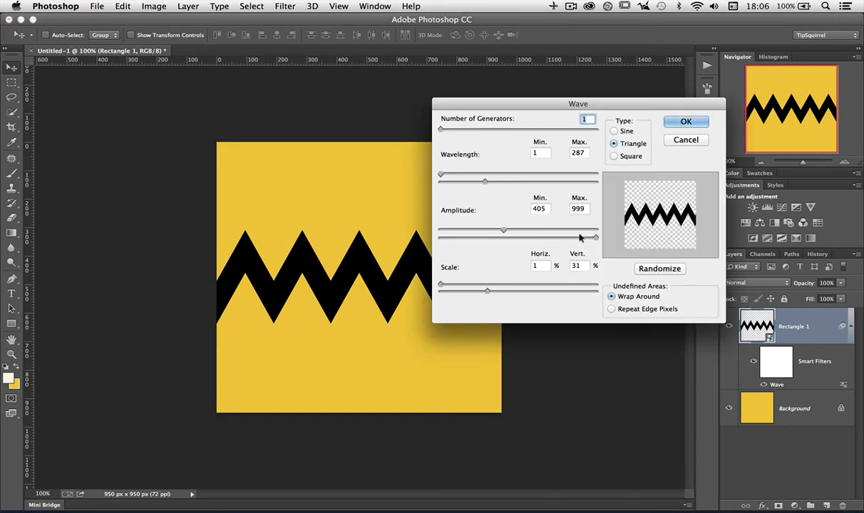
{"action": "left_click_drag", "start_coordinate": [592, 238], "coordinate": [549, 236]}
{"action": "mouse_move", "coordinate": [481, 181]}
{"action": "left_mouse_down"}
{"action": "mouse_move", "coordinate": [524, 183]}
{"action": "mouse_move", "coordinate": [473, 184]}
{"action": "mouse_move", "coordinate": [482, 183]}
{"action": "mouse_move", "coordinate": [480, 194]}
{"action": "left_mouse_up"}
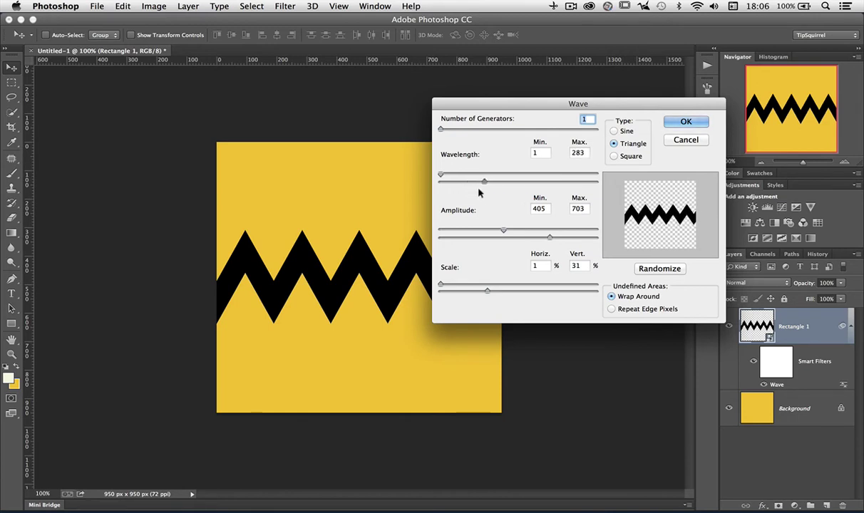
{"action": "left_click", "coordinate": [676, 121]}
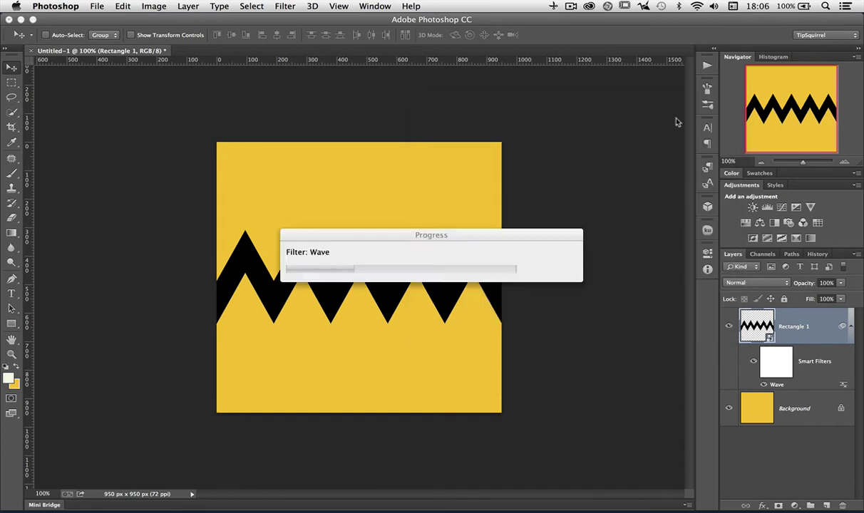
Hide the zigzag Rectangle 1 layer and add centre guides with Find The Middle.
{"action": "left_click", "coordinate": [728, 327]}
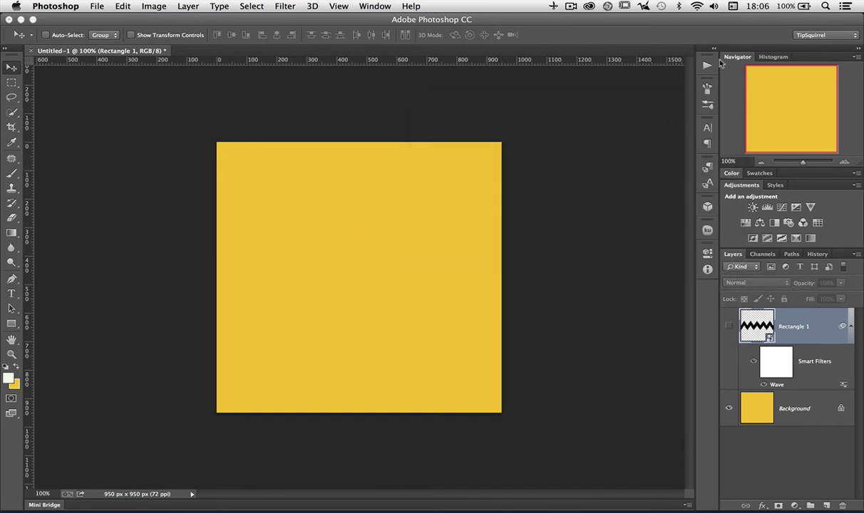
{"action": "key", "text": "alt+F9"}
{"action": "left_click", "coordinate": [601, 144]}
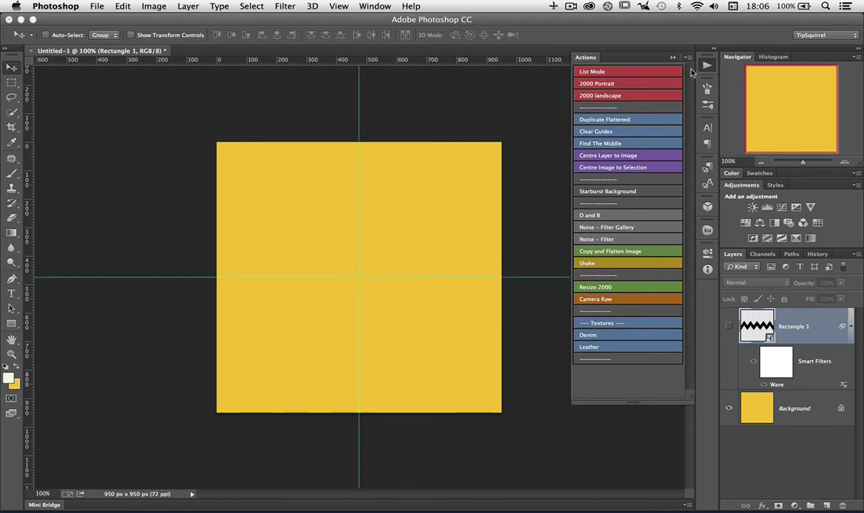
{"action": "left_click", "coordinate": [673, 58]}
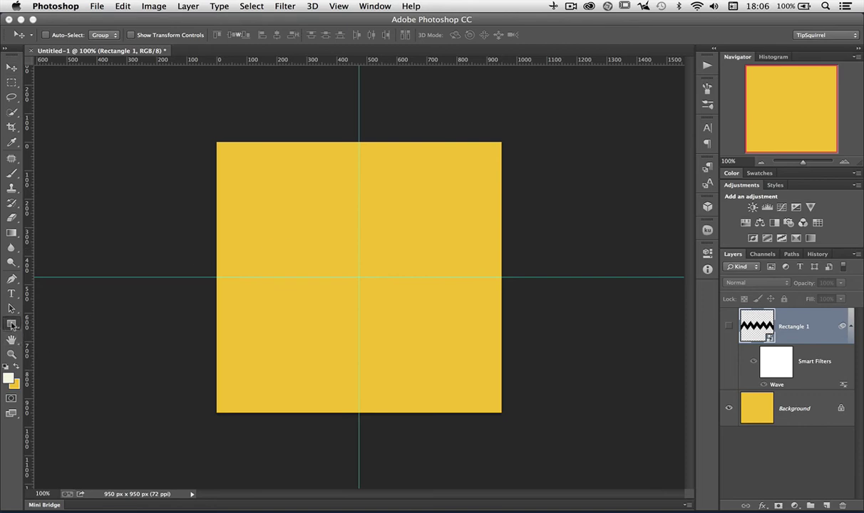
Draw a black 950×100 px rectangle from the canvas centre.
{"action": "left_click", "coordinate": [11, 324]}
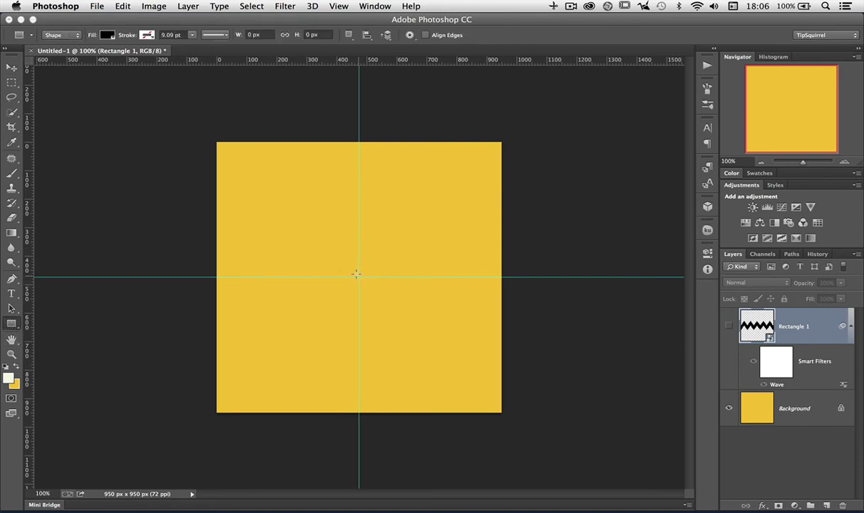
{"action": "left_click", "coordinate": [356, 274]}
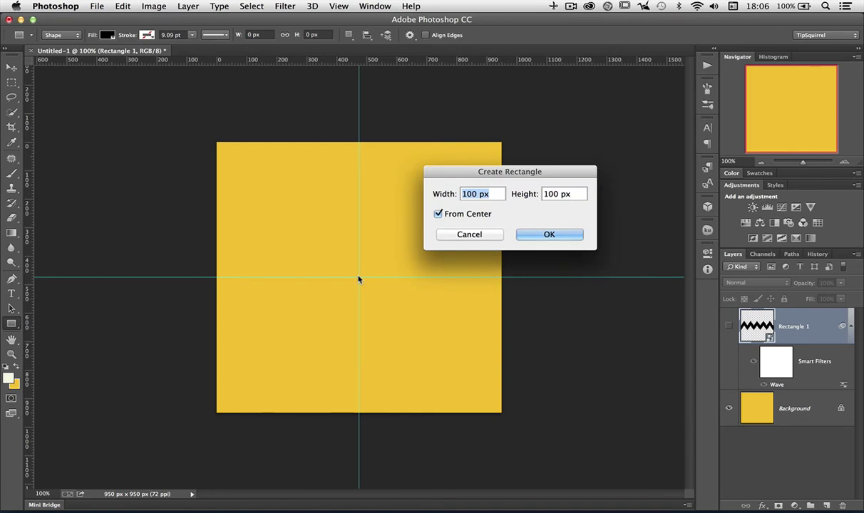
{"action": "type", "text": "950"}
{"action": "key", "text": "Tab"}
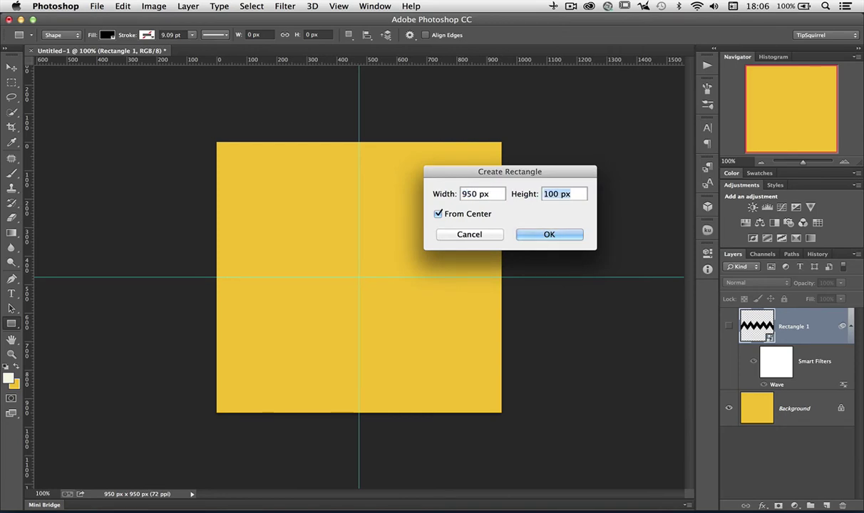
{"action": "type", "text": "100"}
{"action": "left_click", "coordinate": [555, 237]}
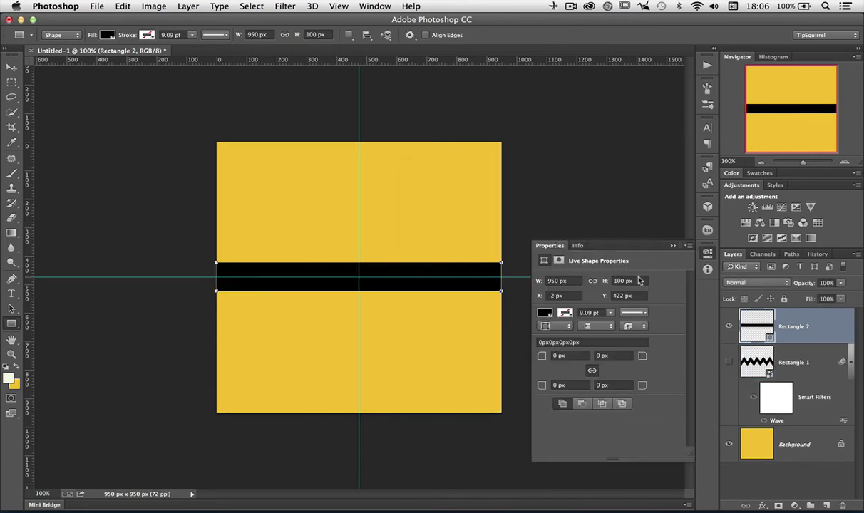
{"action": "left_click", "coordinate": [671, 245]}
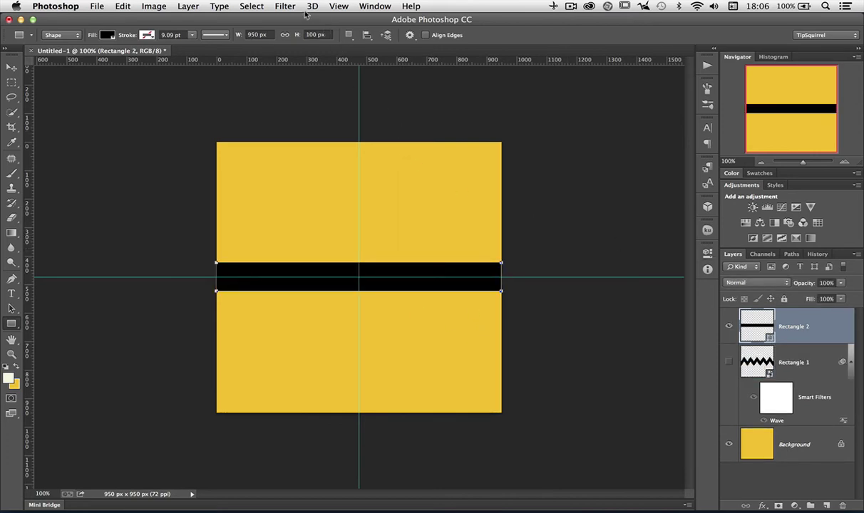
Convert Rectangle 2 to a smart object, clear the guides, and return to Move.
{"action": "left_click", "coordinate": [285, 7]}
{"action": "left_click", "coordinate": [288, 35]}
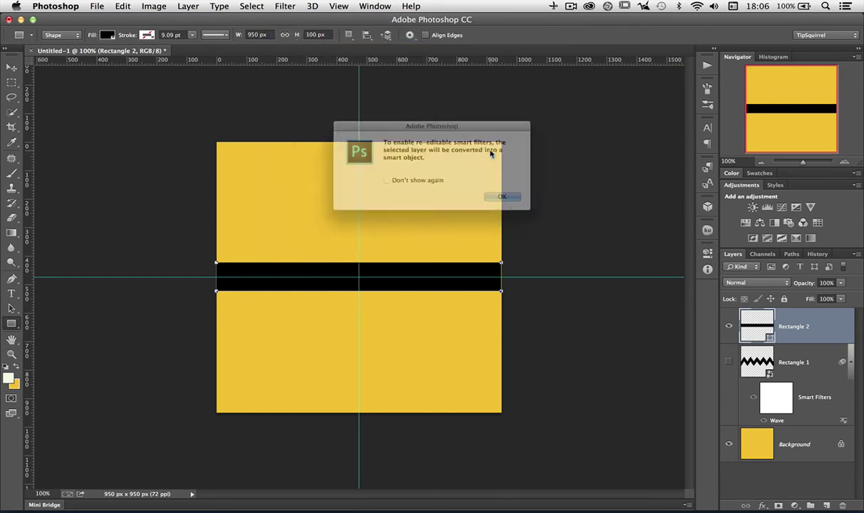
{"action": "left_click", "coordinate": [521, 206]}
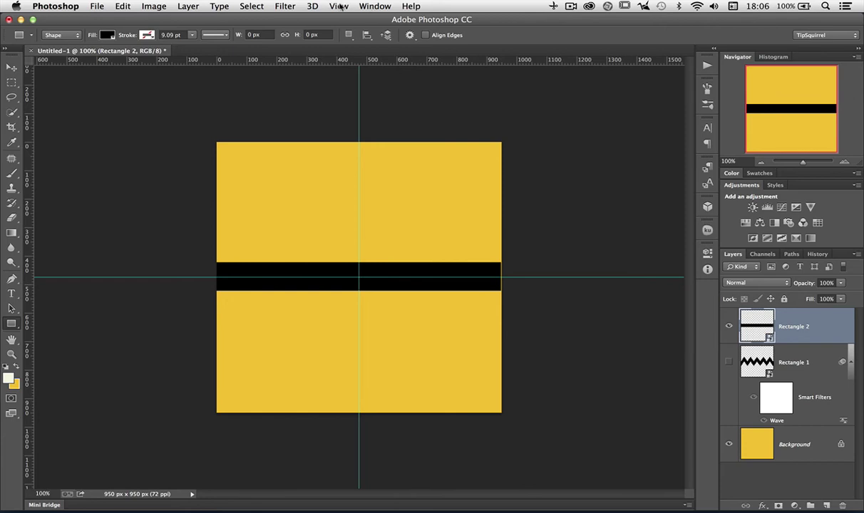
{"action": "left_click", "coordinate": [339, 6]}
{"action": "left_click", "coordinate": [344, 267]}
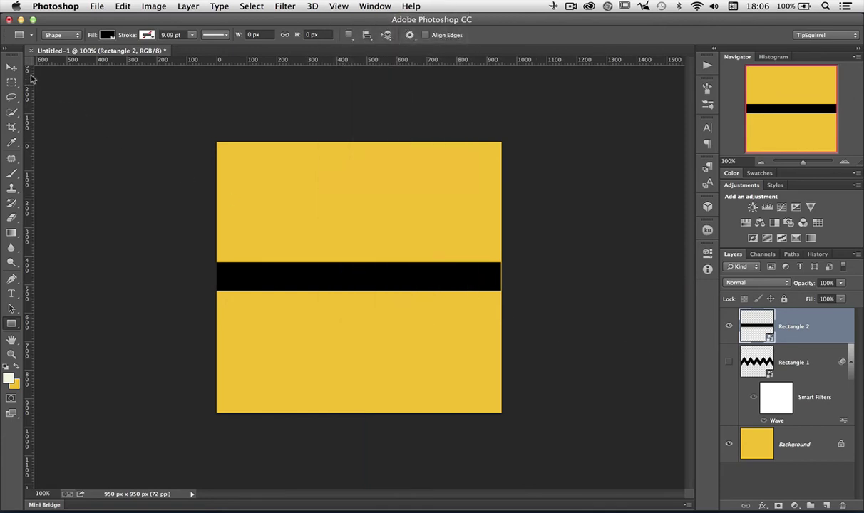
{"action": "left_click", "coordinate": [12, 67]}
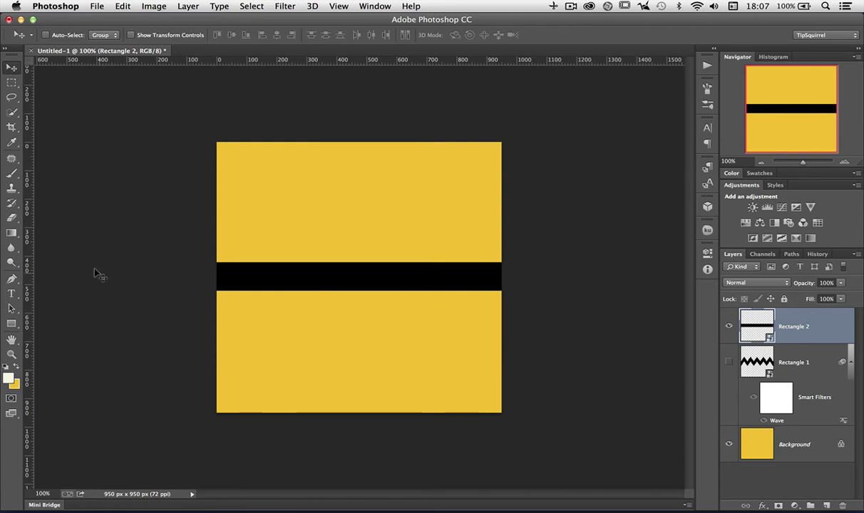
Apply a Square Wave filter with maximum wavelength about 275 and lower minimum amplitude.
{"action": "left_click", "coordinate": [289, 5]}
{"action": "mouse_move", "coordinate": [385, 152]}
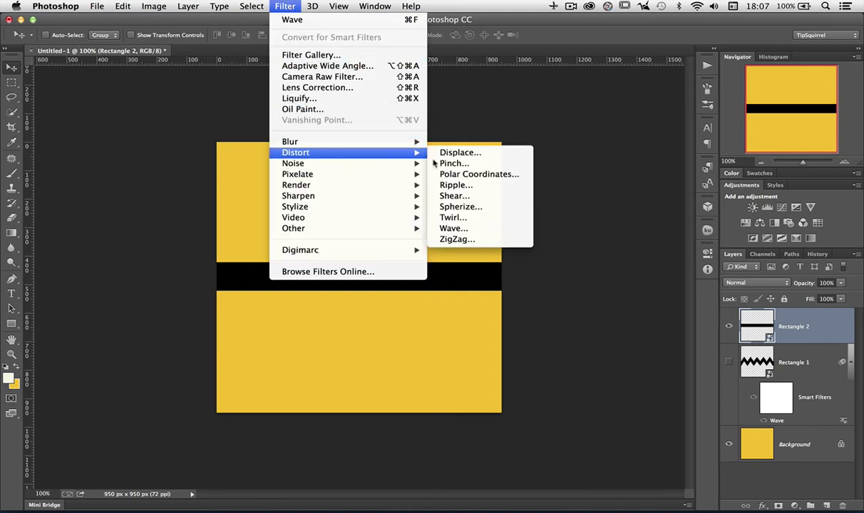
{"action": "left_click", "coordinate": [456, 228]}
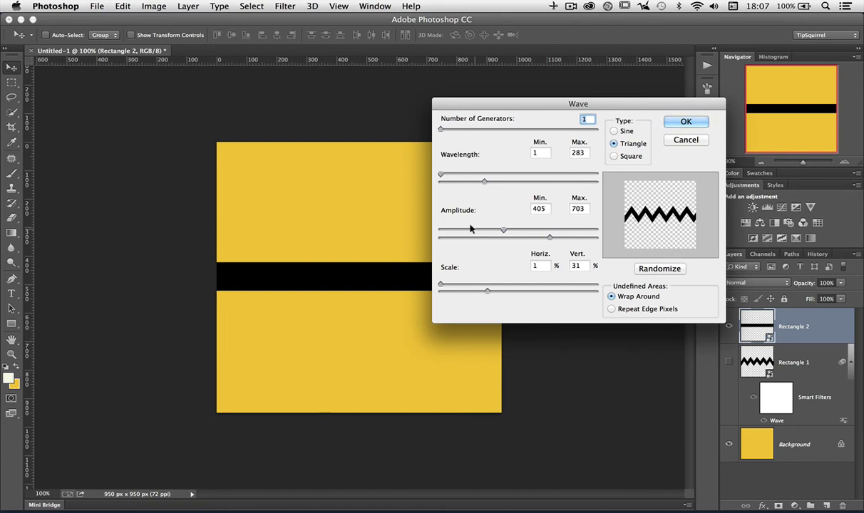
{"action": "left_click", "coordinate": [613, 156]}
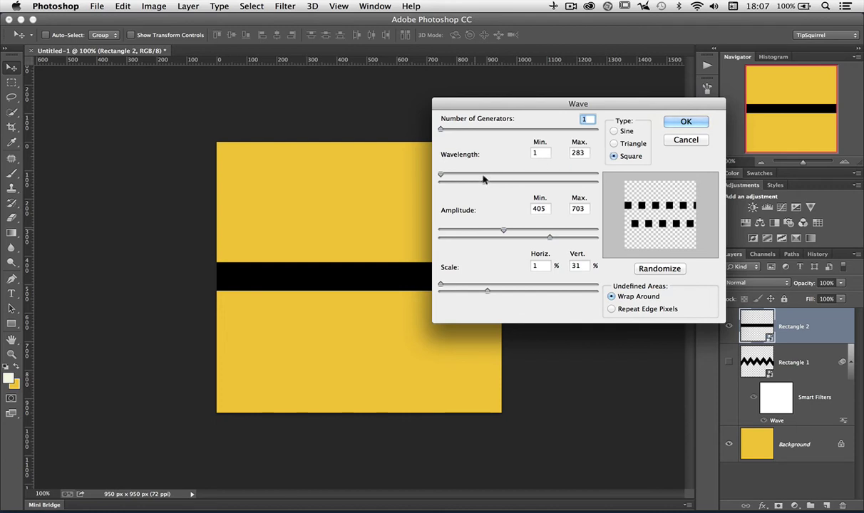
{"action": "left_click_drag", "start_coordinate": [482, 179], "coordinate": [462, 179]}
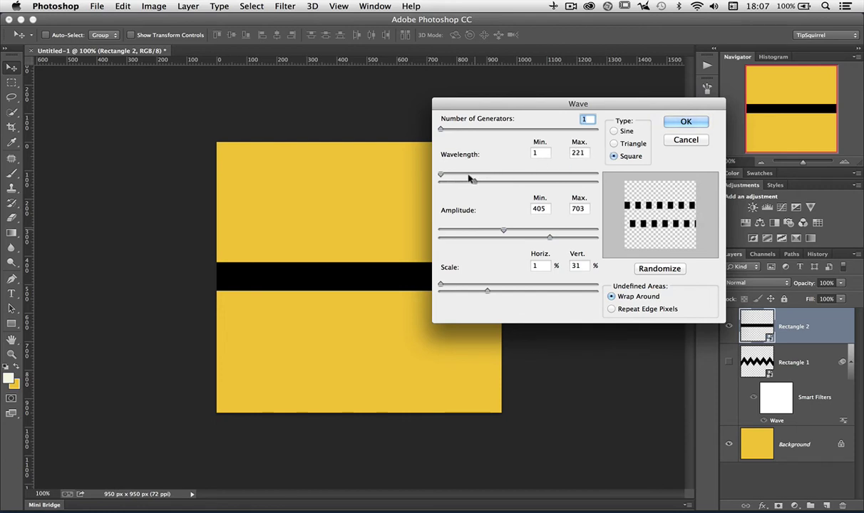
{"action": "mouse_move", "coordinate": [470, 179]}
{"action": "left_mouse_down"}
{"action": "mouse_move", "coordinate": [520, 174]}
{"action": "mouse_move", "coordinate": [482, 179]}
{"action": "left_mouse_up"}
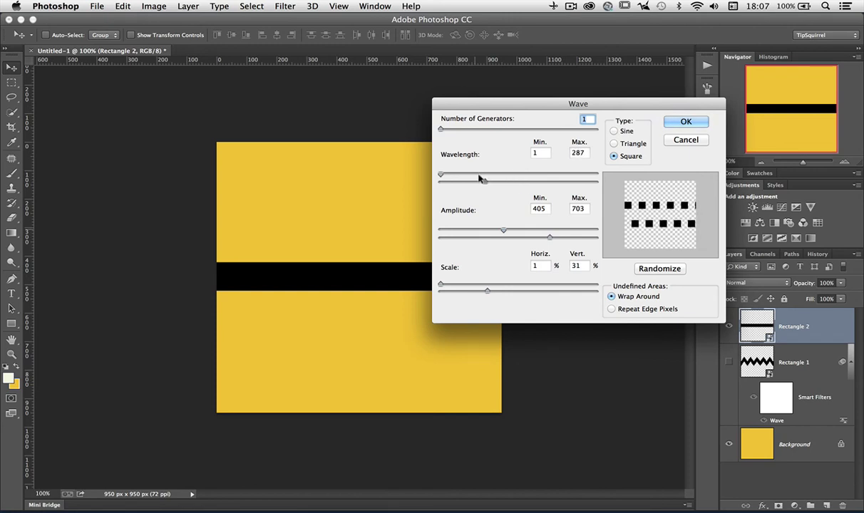
{"action": "left_click_drag", "start_coordinate": [481, 179], "coordinate": [480, 179]}
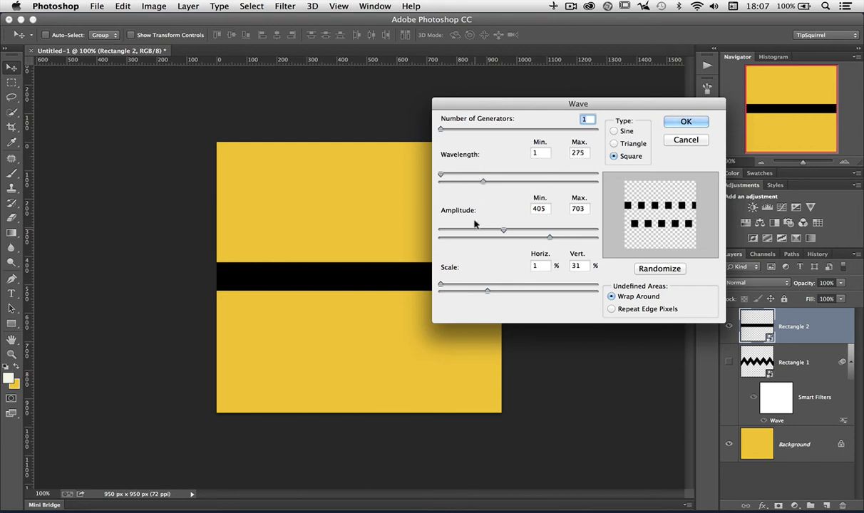
{"action": "left_click_drag", "start_coordinate": [502, 230], "coordinate": [461, 247]}
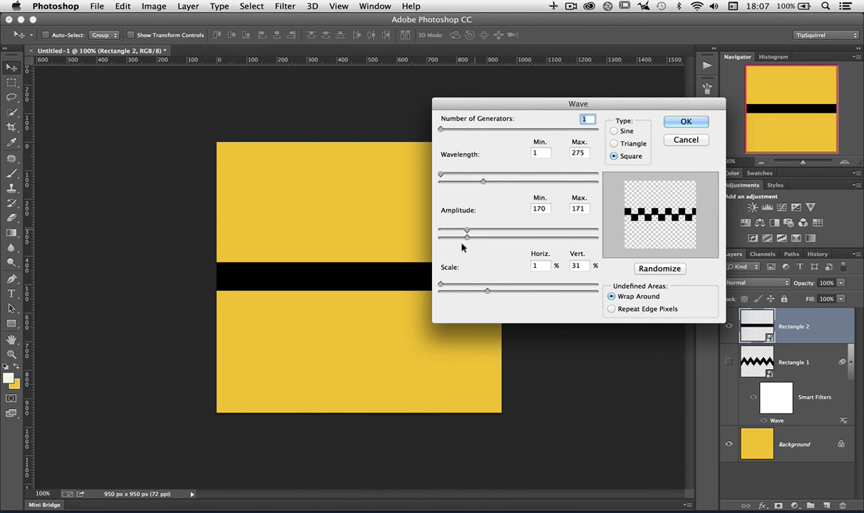
Set vertical scale to 20%, raise the maximum amplitude, and apply the wave.
{"action": "double_click", "coordinate": [582, 266]}
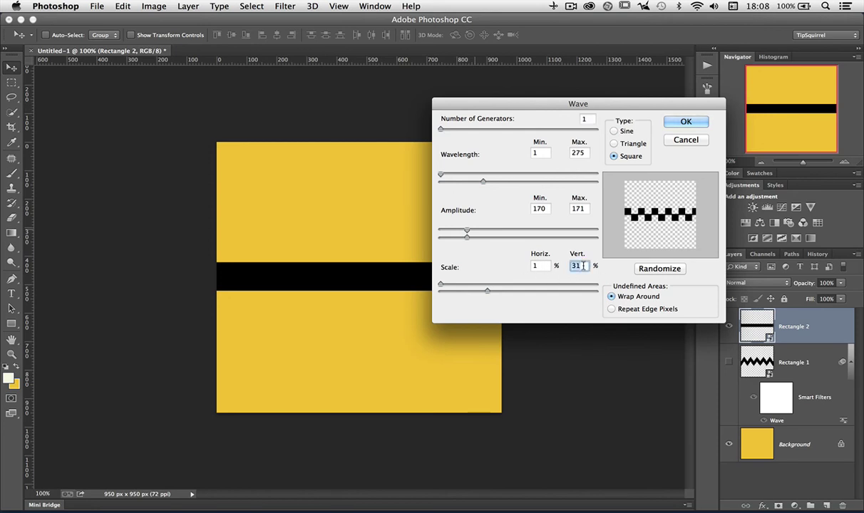
{"action": "type", "text": "20"}
{"action": "key", "text": "Tab"}
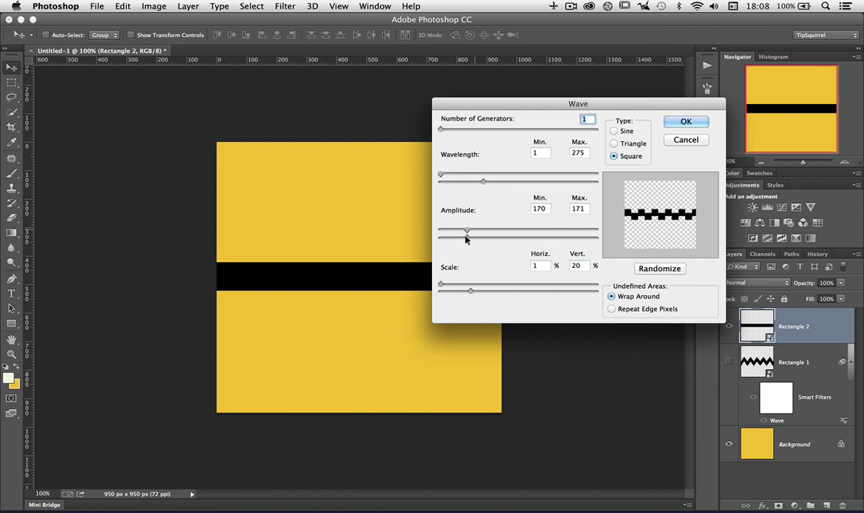
{"action": "left_click_drag", "start_coordinate": [462, 235], "coordinate": [504, 240]}
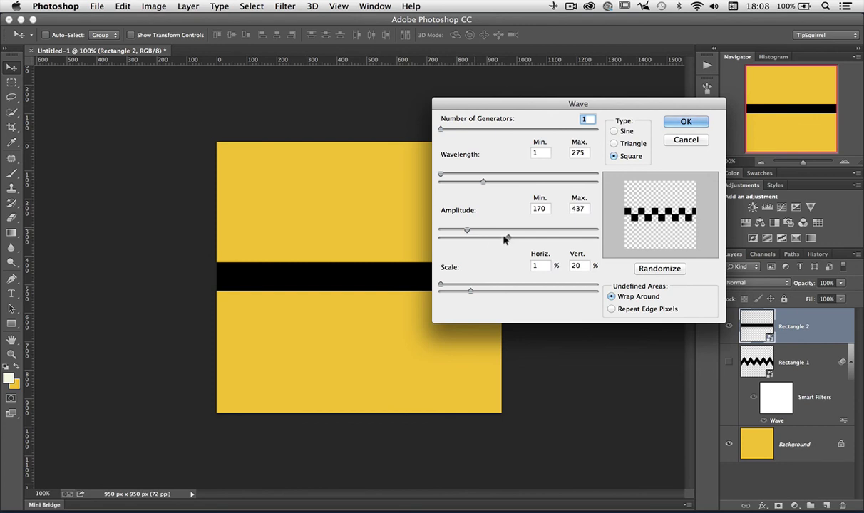
{"action": "left_click", "coordinate": [683, 122]}
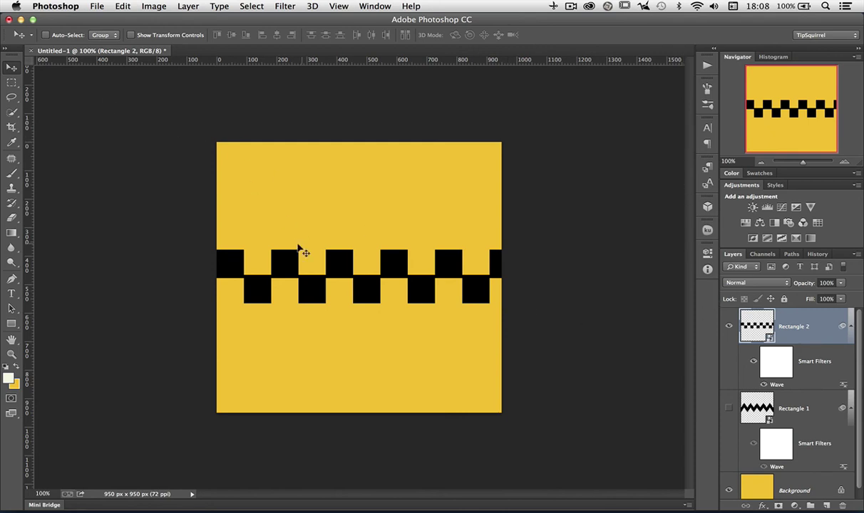
Move the checkerboard band near the top, then show the zigzag band and shift it lower.
{"action": "left_click_drag", "start_coordinate": [311, 268], "coordinate": [314, 193]}
{"action": "key", "text": "Right"}
{"action": "key", "text": "Right"}
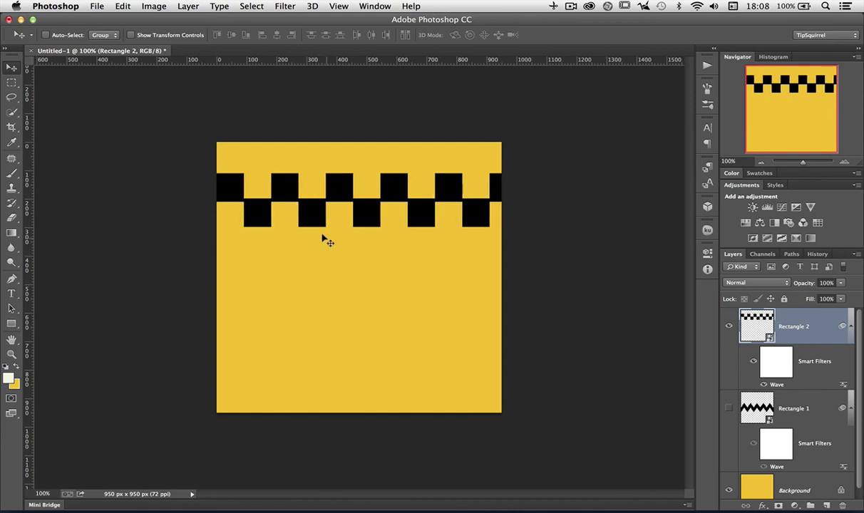
{"action": "left_click", "coordinate": [729, 409]}
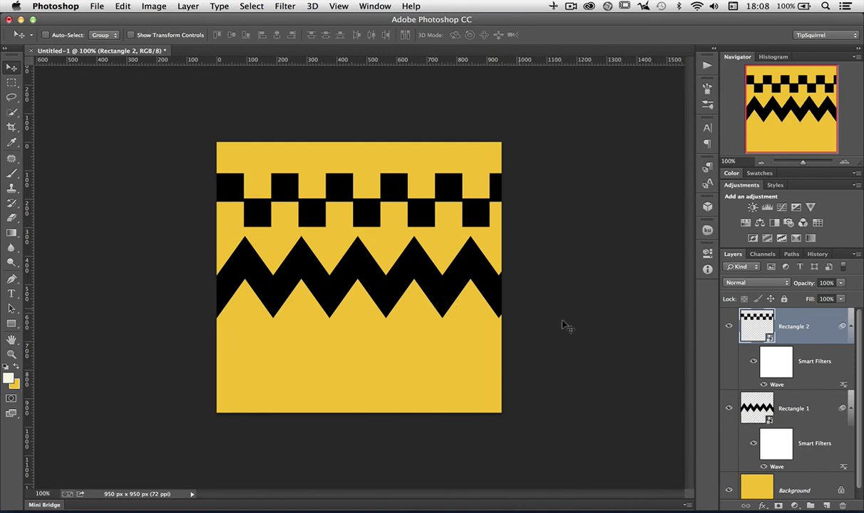
{"action": "left_click", "coordinate": [731, 396]}
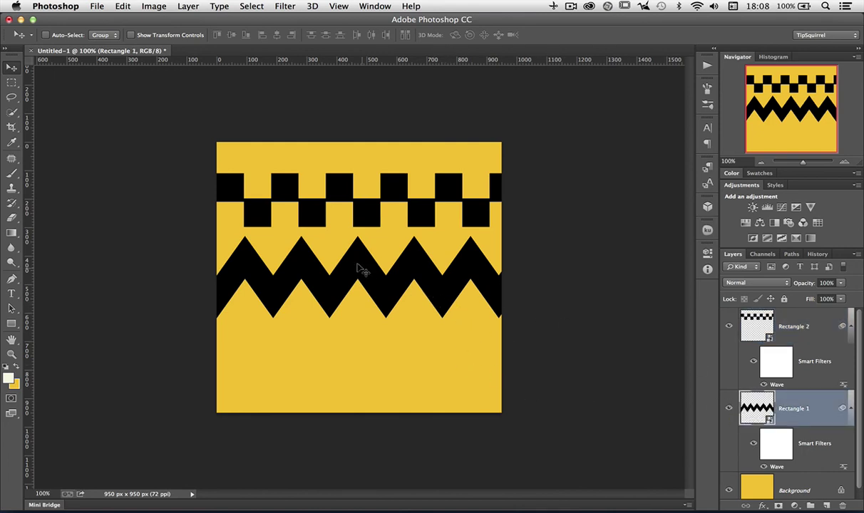
{"action": "left_click_drag", "start_coordinate": [360, 271], "coordinate": [358, 303]}
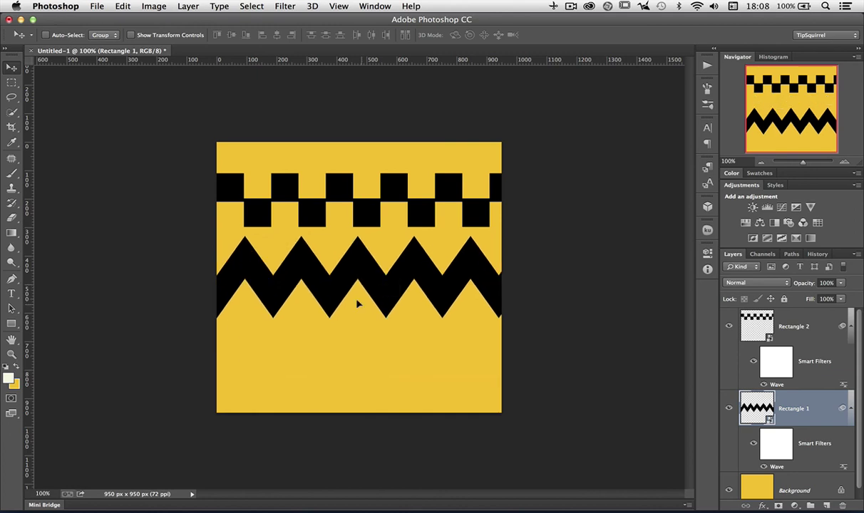
Bring up the Filter > Distort submenu for the Rectangle 1 layer, with Wave in reach.
{"action": "left_click", "coordinate": [285, 6]}
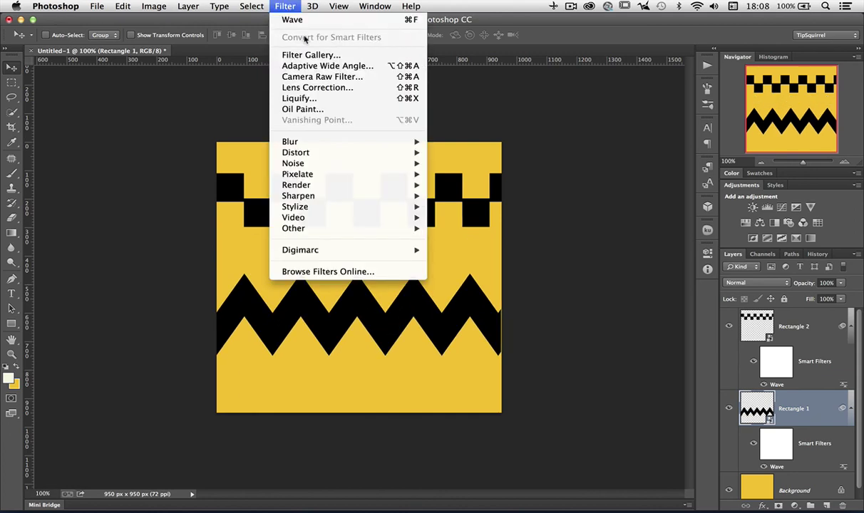
{"action": "mouse_move", "coordinate": [303, 150]}
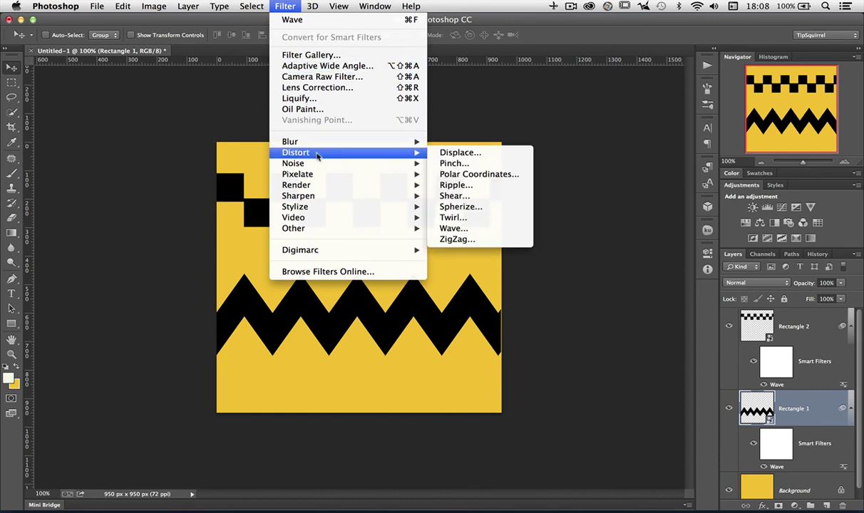